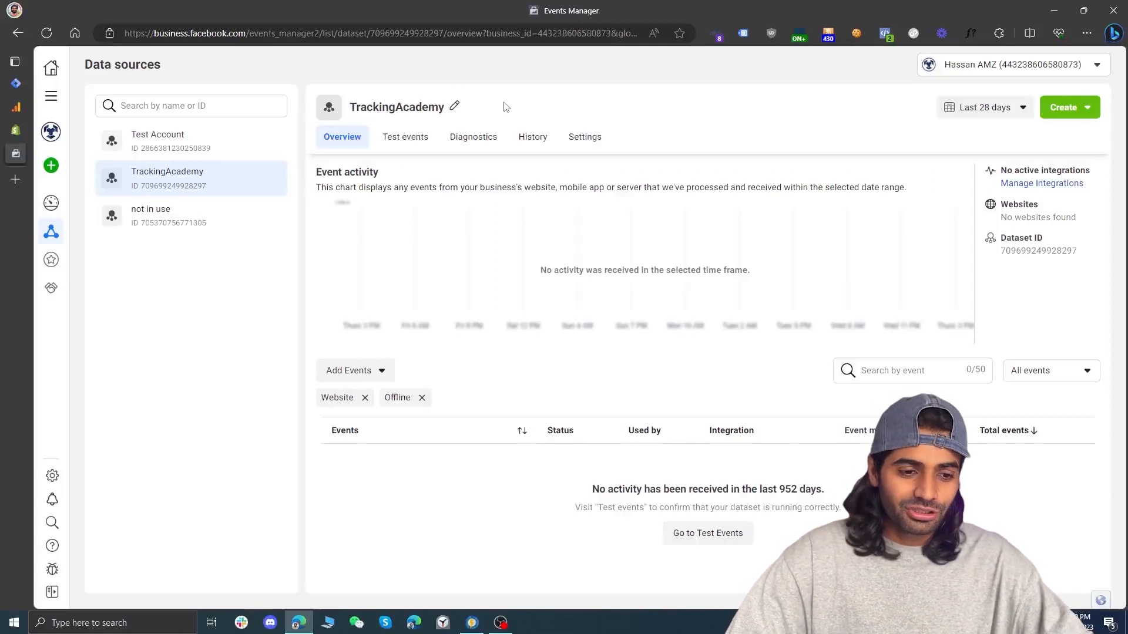
Open the TrackingAcademy dataset from the data sources in Events Manager.
left_click(52, 96)
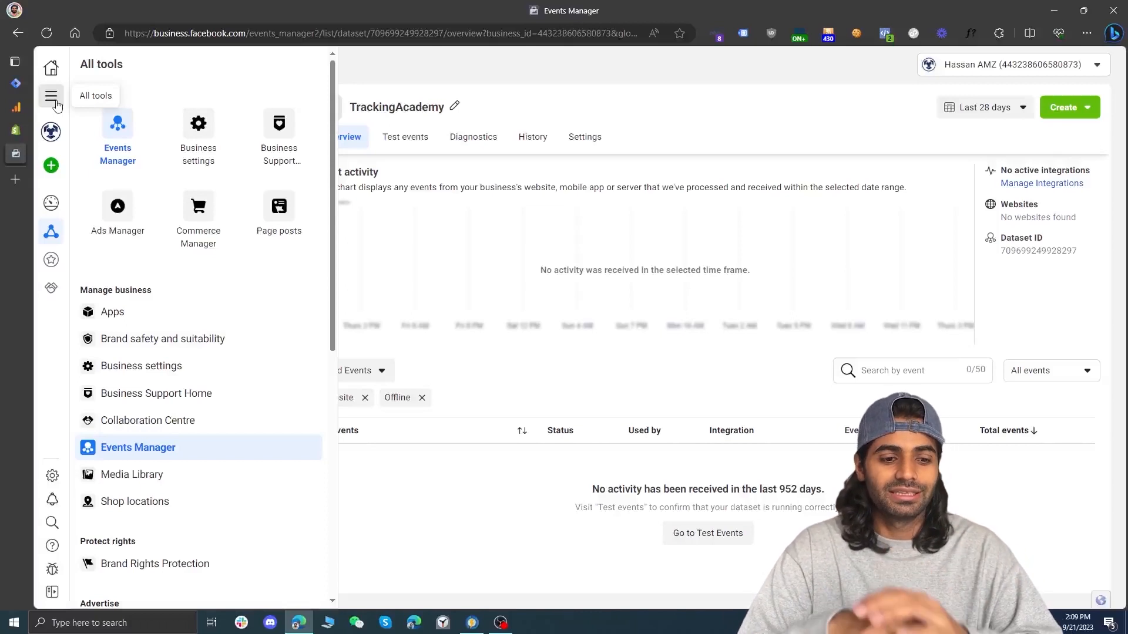
left_click(118, 132)
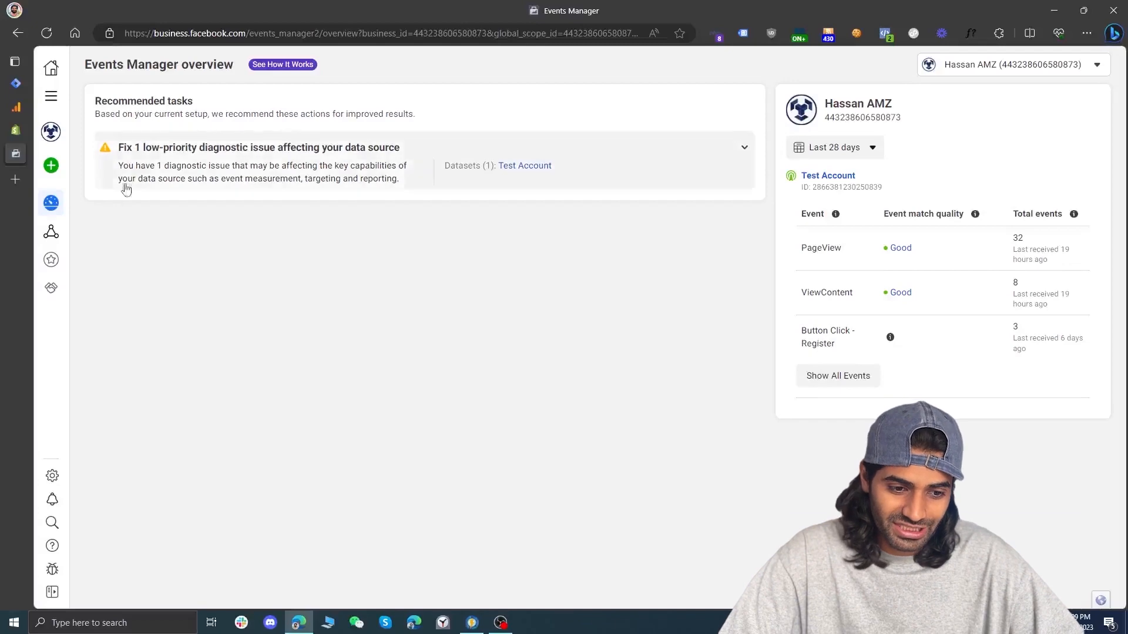
mouse_move(62, 235)
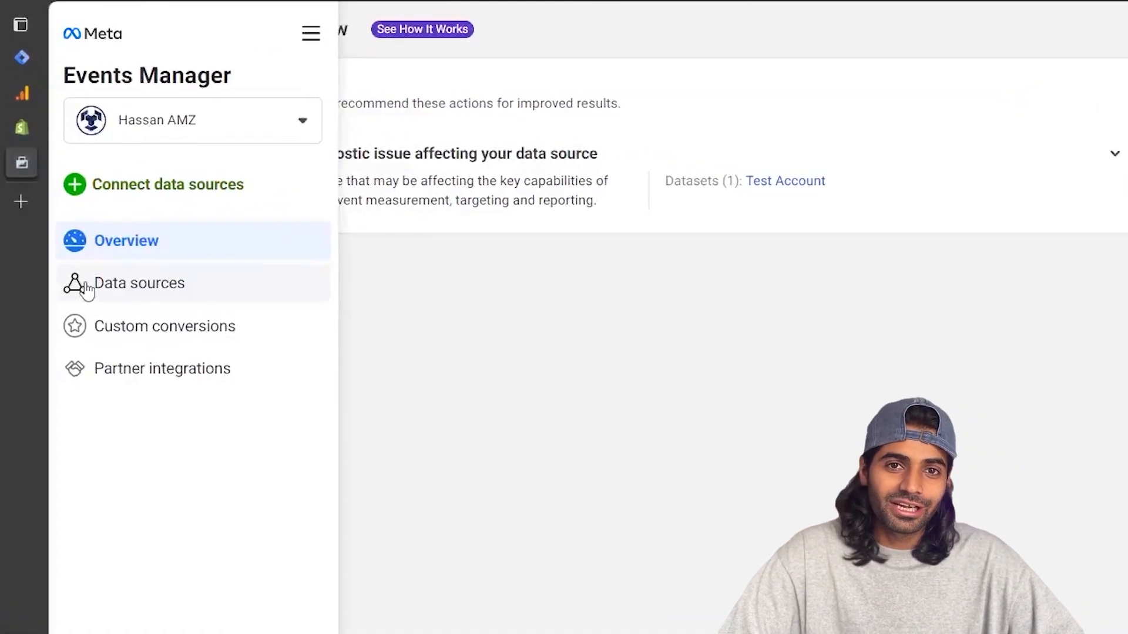
left_click(86, 289)
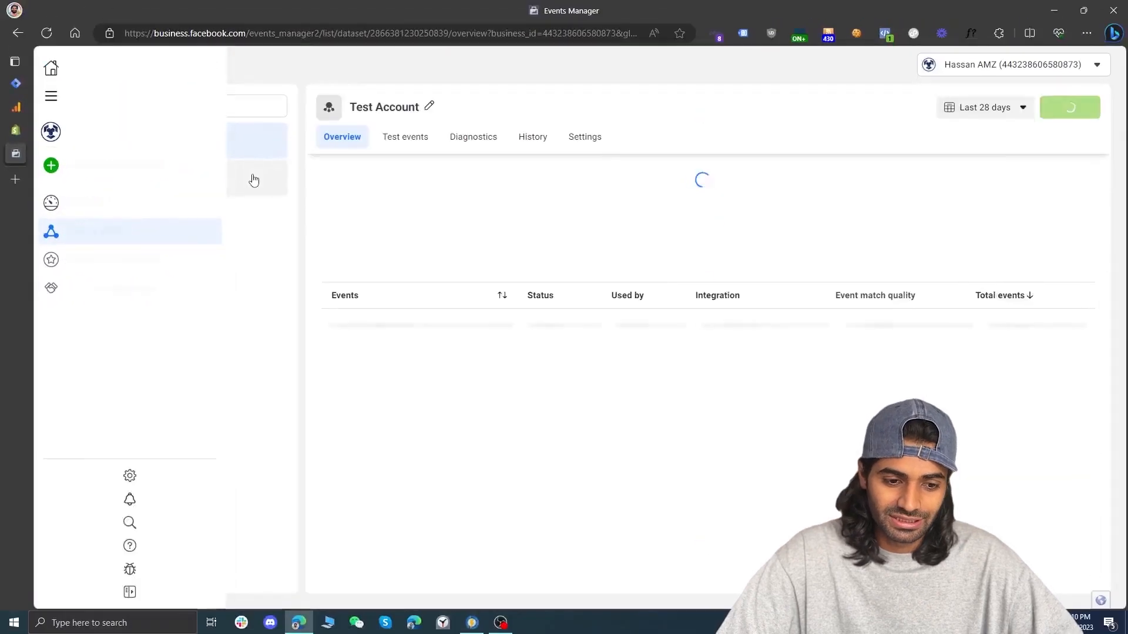
left_click(279, 197)
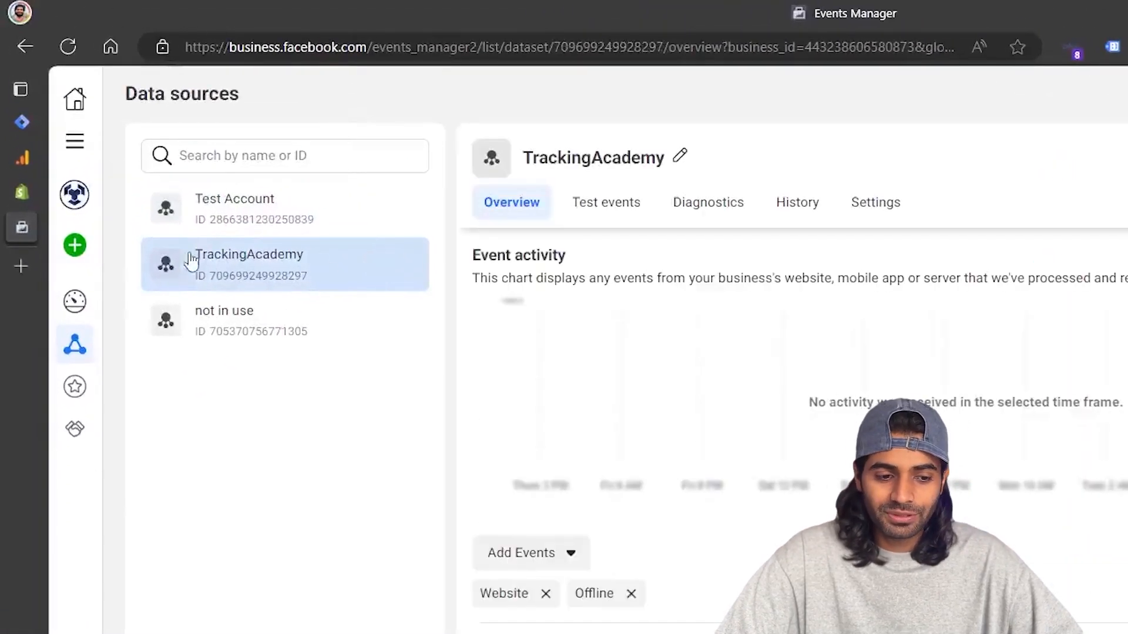
mouse_move(89, 251)
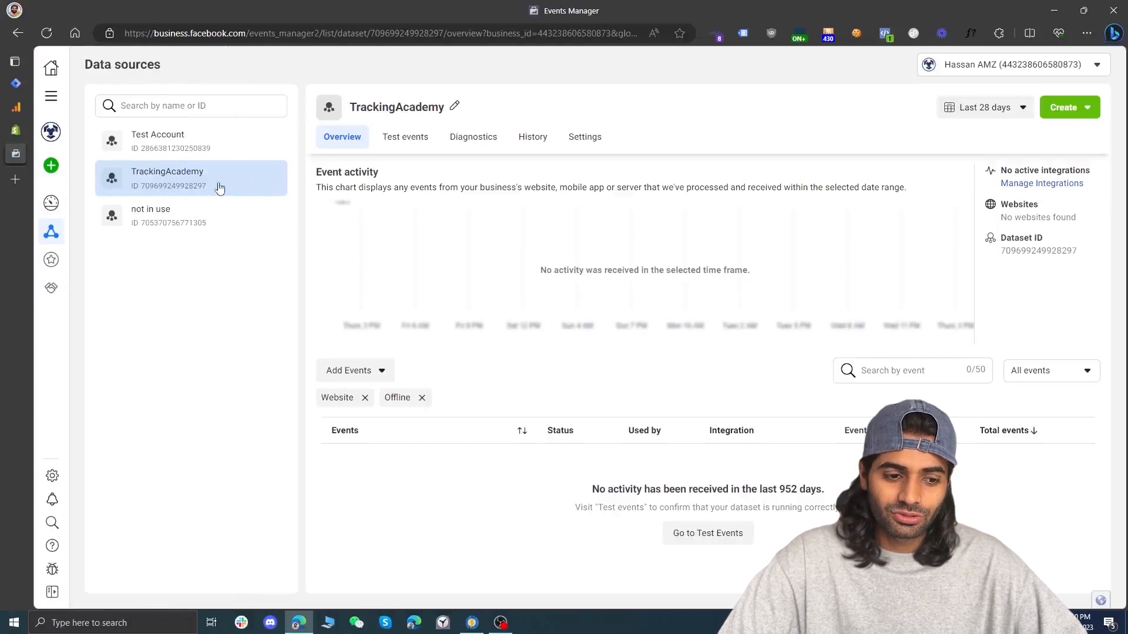
Switch to the Shopify admin and search the Shopify App Store for "facebook".
left_click(18, 132)
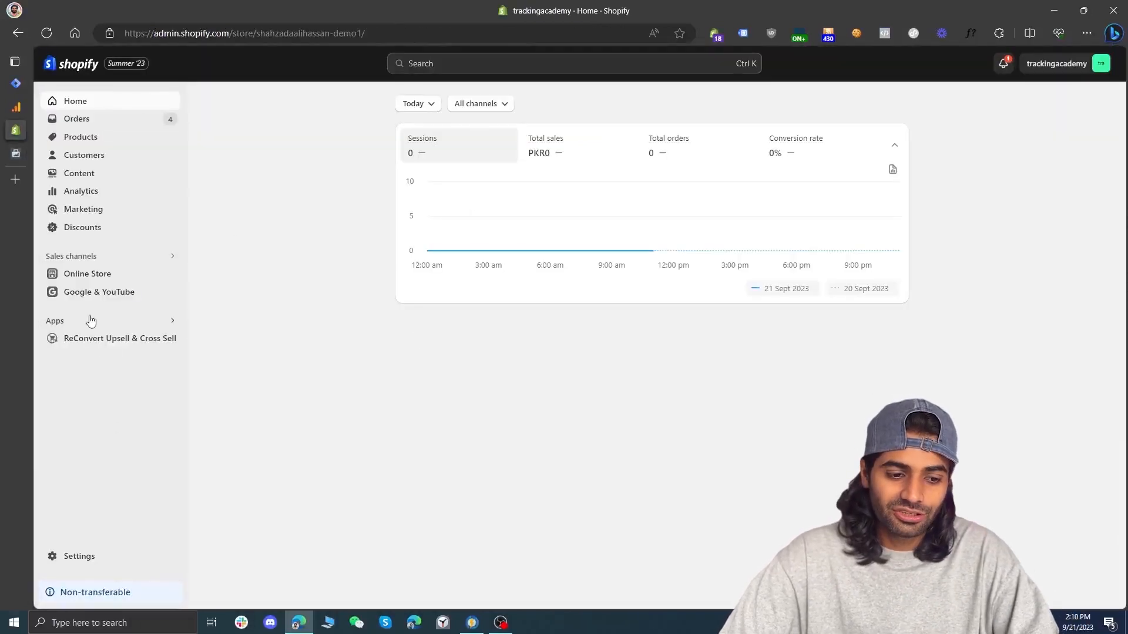
key("ctrl+k")
type("faceb")
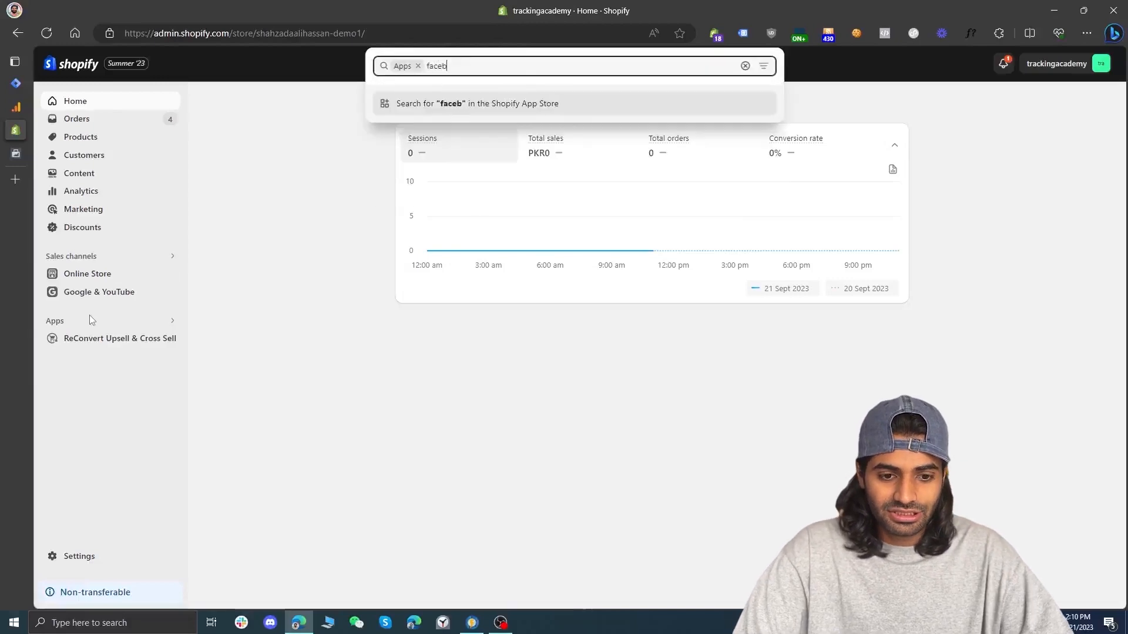
type("ook")
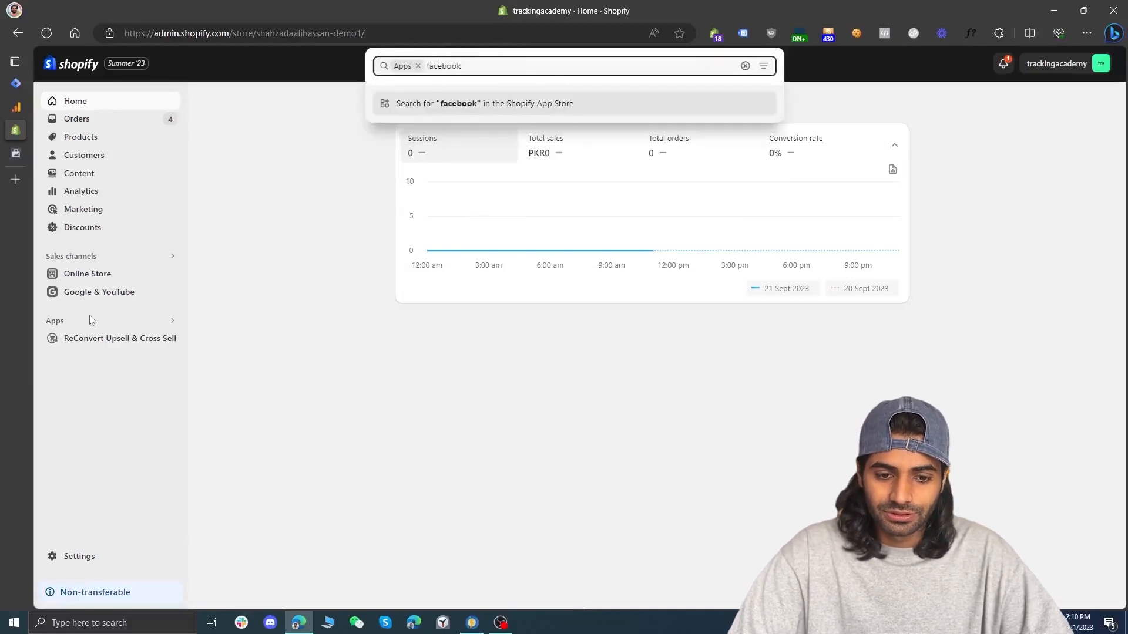
left_click(460, 103)
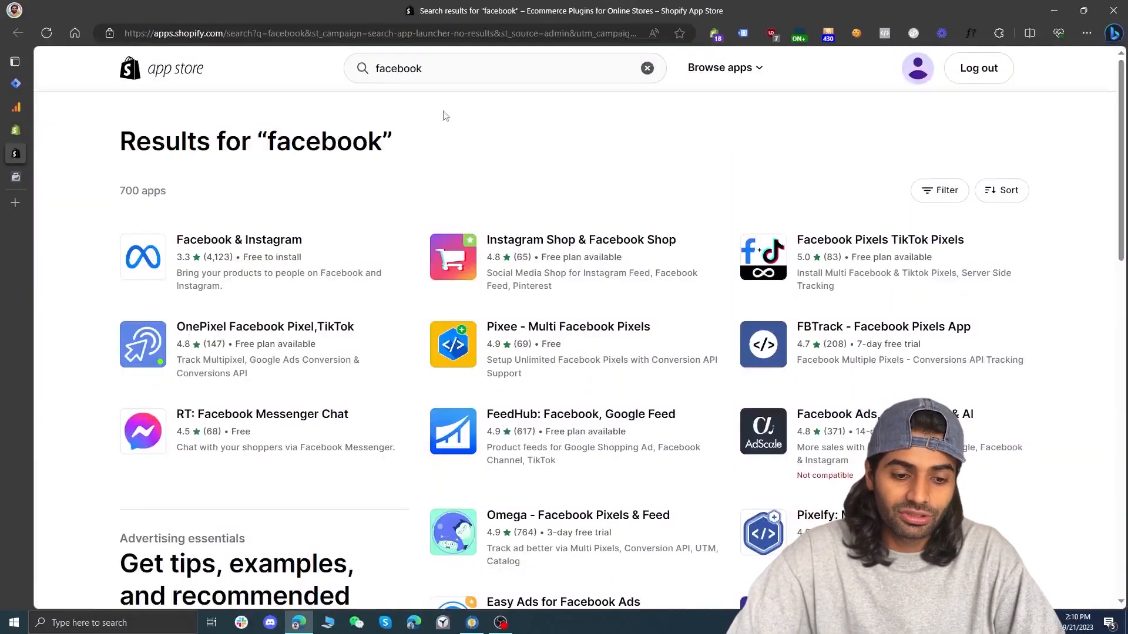
Install Meta's Facebook & Instagram app and add it to the store as a sales channel.
left_click(270, 241)
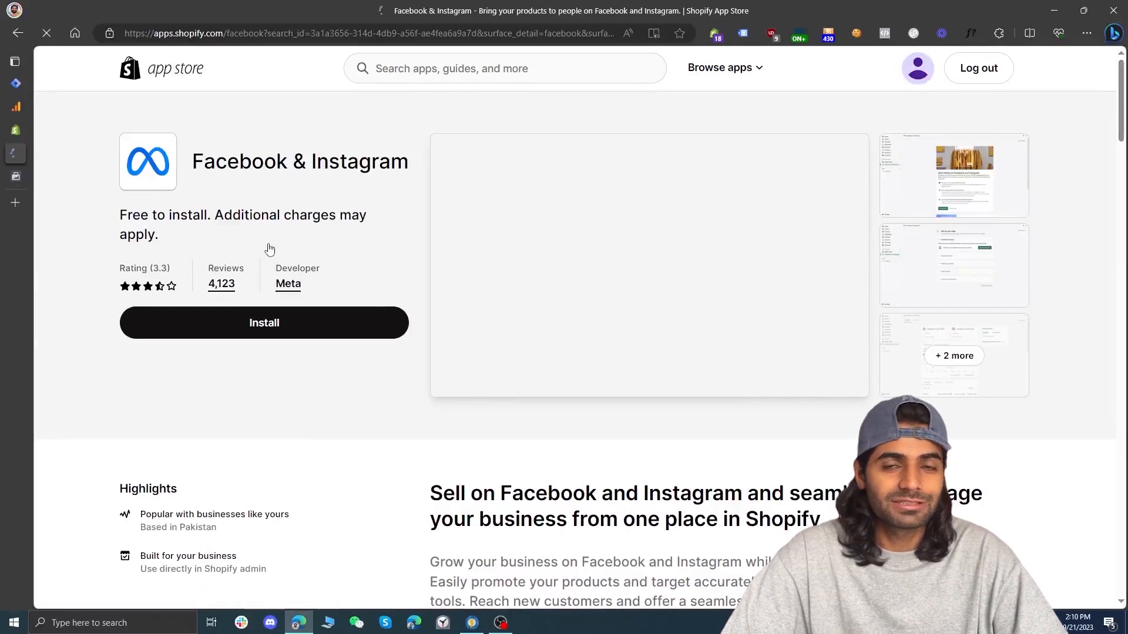
left_click(282, 331)
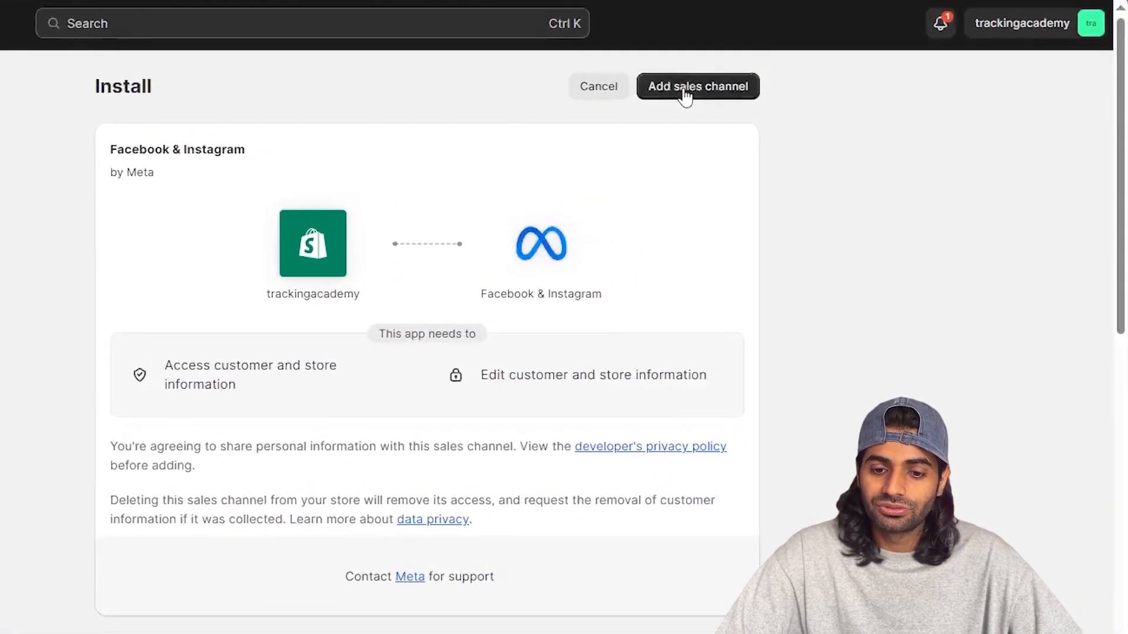
left_click(686, 89)
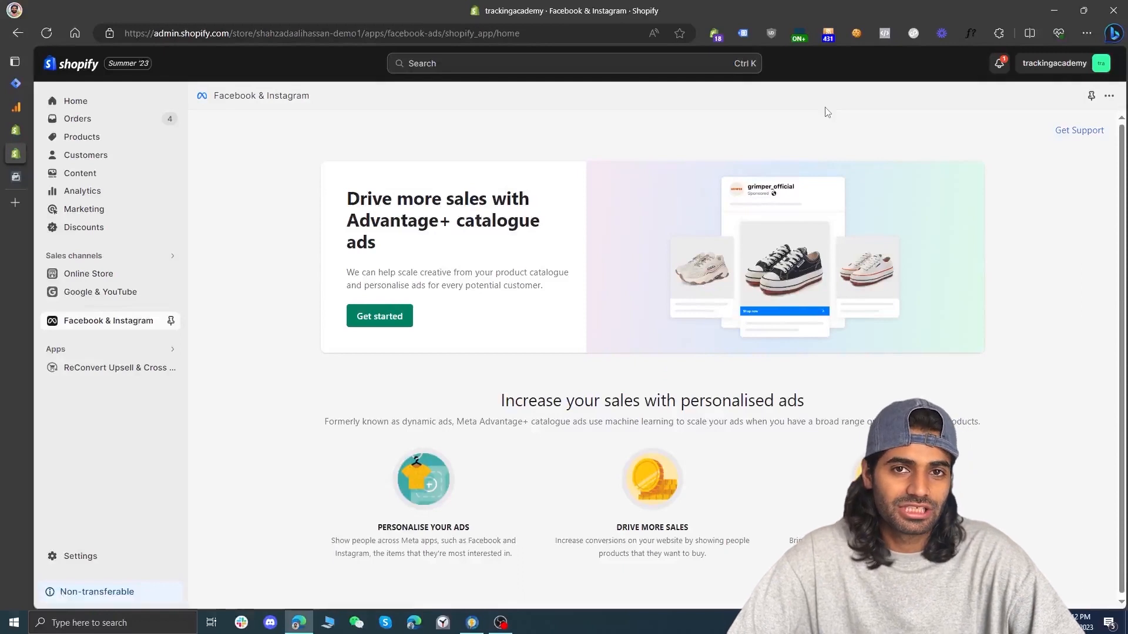
Start the Facebook Marketing setup and connect the Facebook account, allowing it to share business assets with Shopify.
left_click(379, 317)
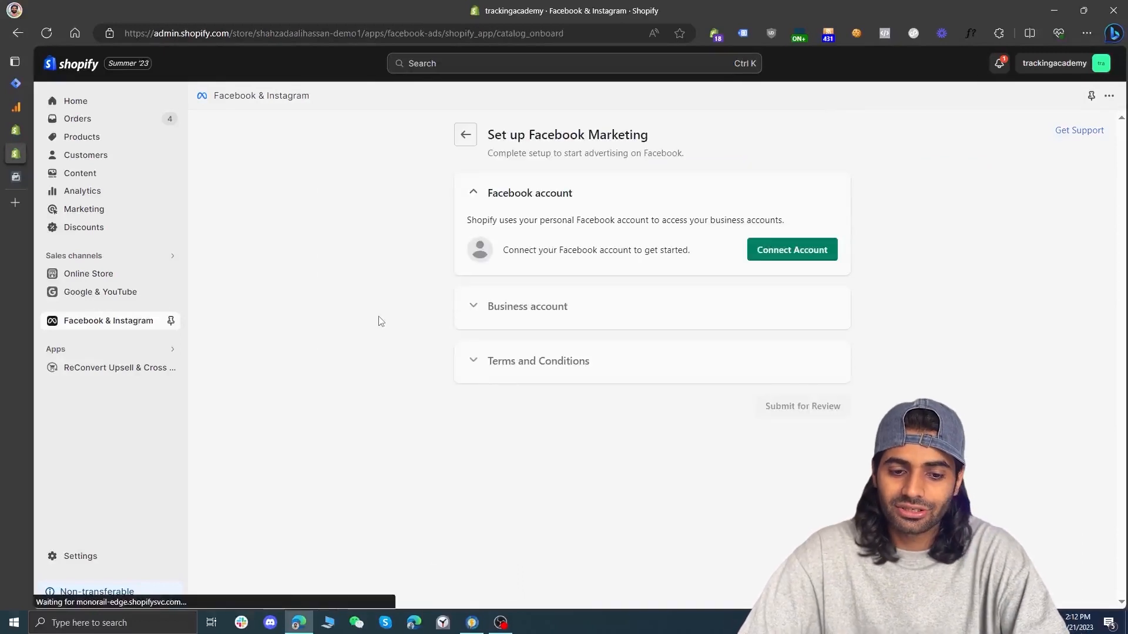
left_click(815, 249)
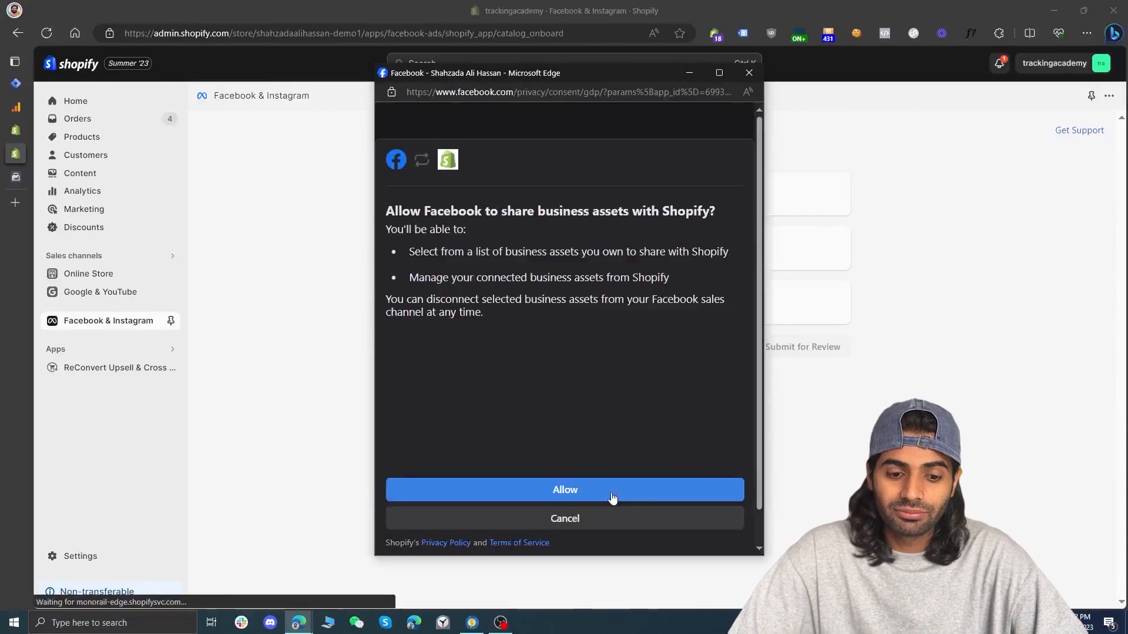
left_click(611, 496)
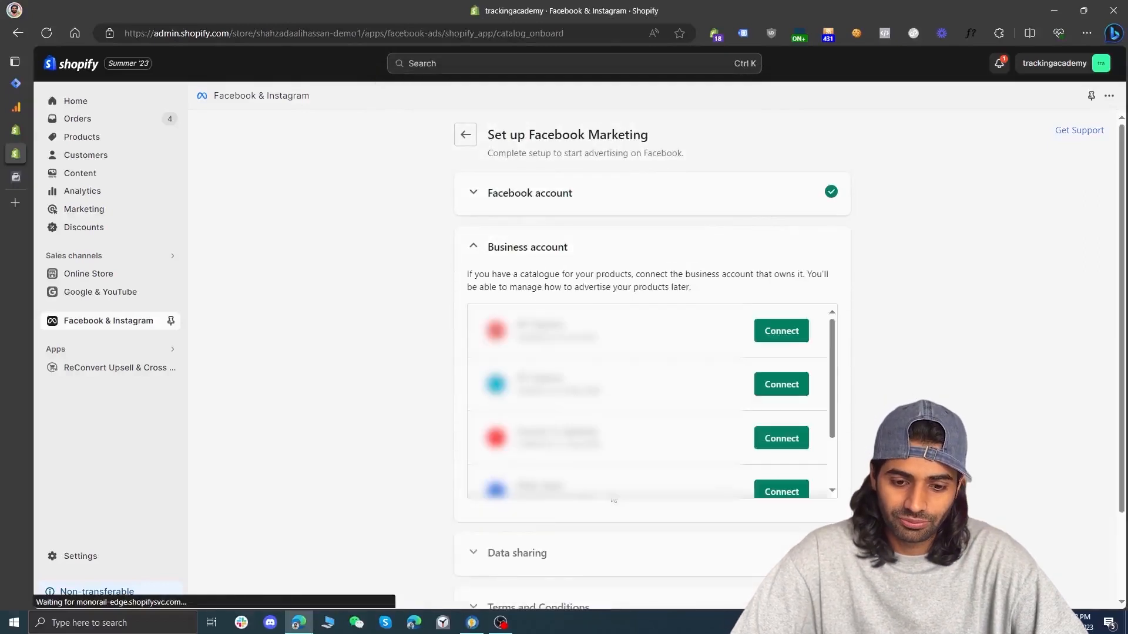
Connect the last business account in the list to the Facebook Marketing setup.
scroll(611, 482, "down", 2)
scroll(609, 470, "up", 2)
scroll(604, 451, "down", 2)
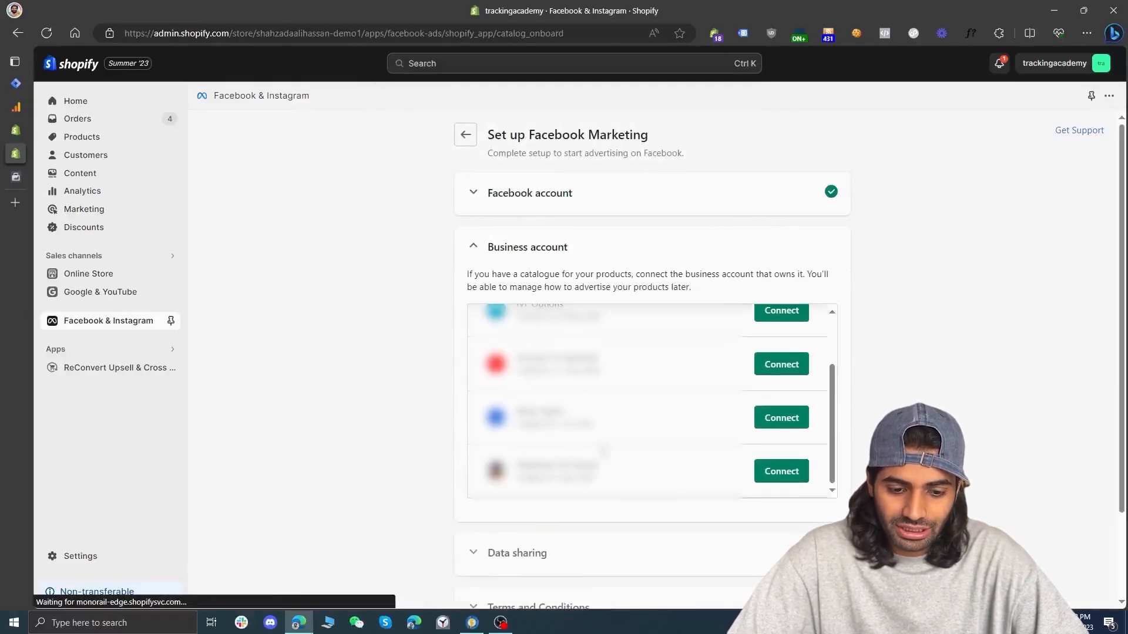
left_click(788, 471)
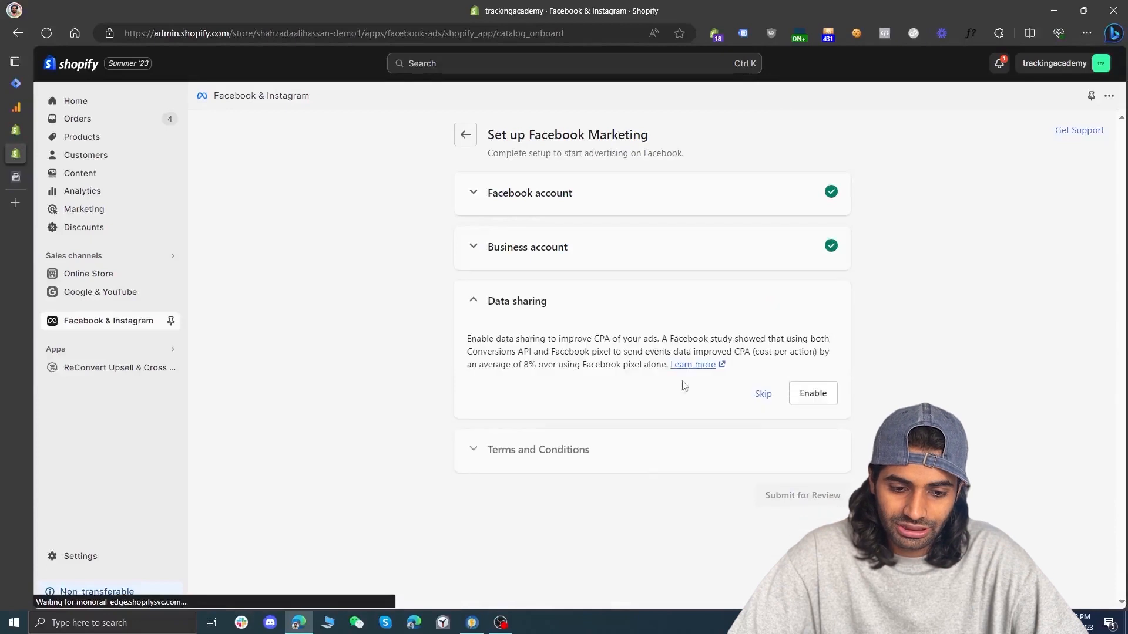
Enable data sharing, choose the Maximum preference, review its shared-data details and save.
left_click(813, 397)
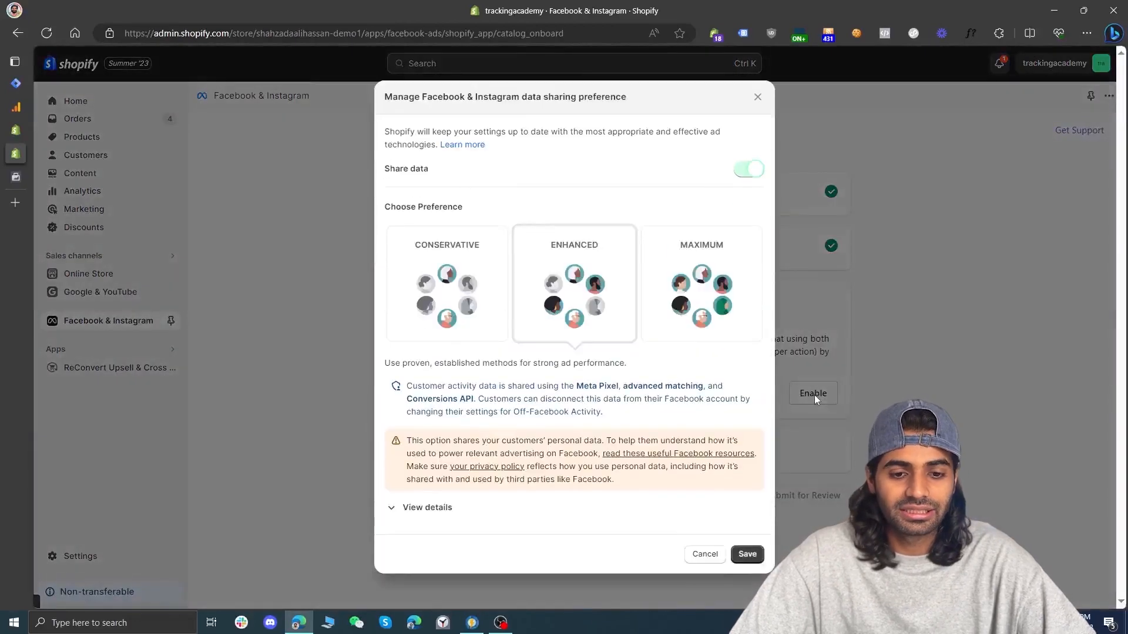
left_click(710, 277)
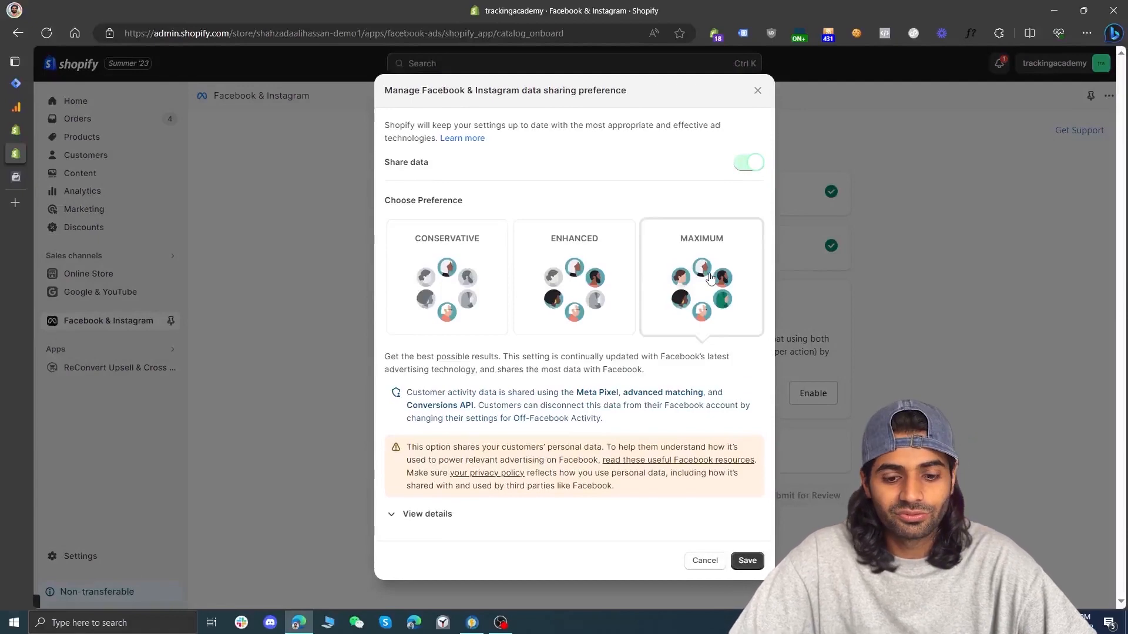
left_click(436, 515)
scroll(583, 472, "down", 3)
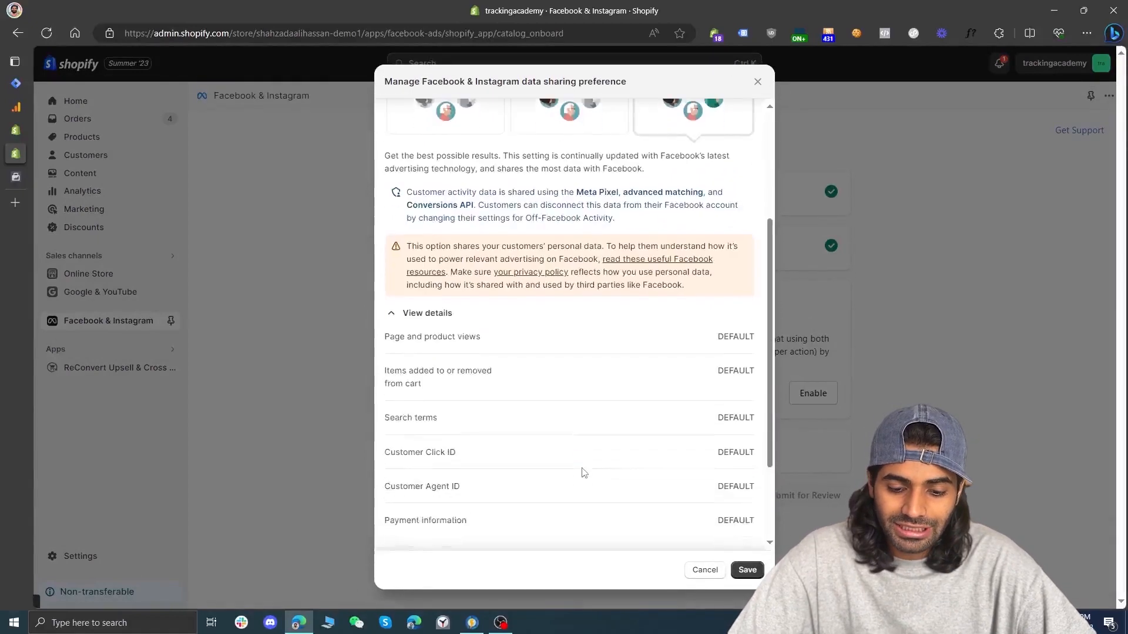
scroll(584, 473, "down", 2)
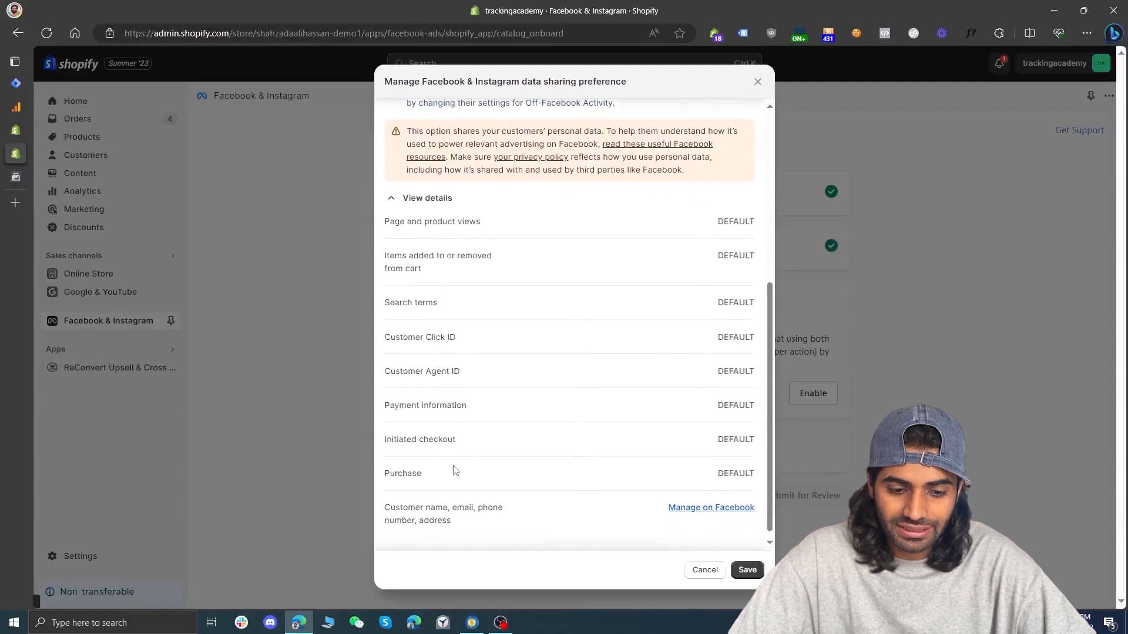
scroll(454, 470, "down", 1)
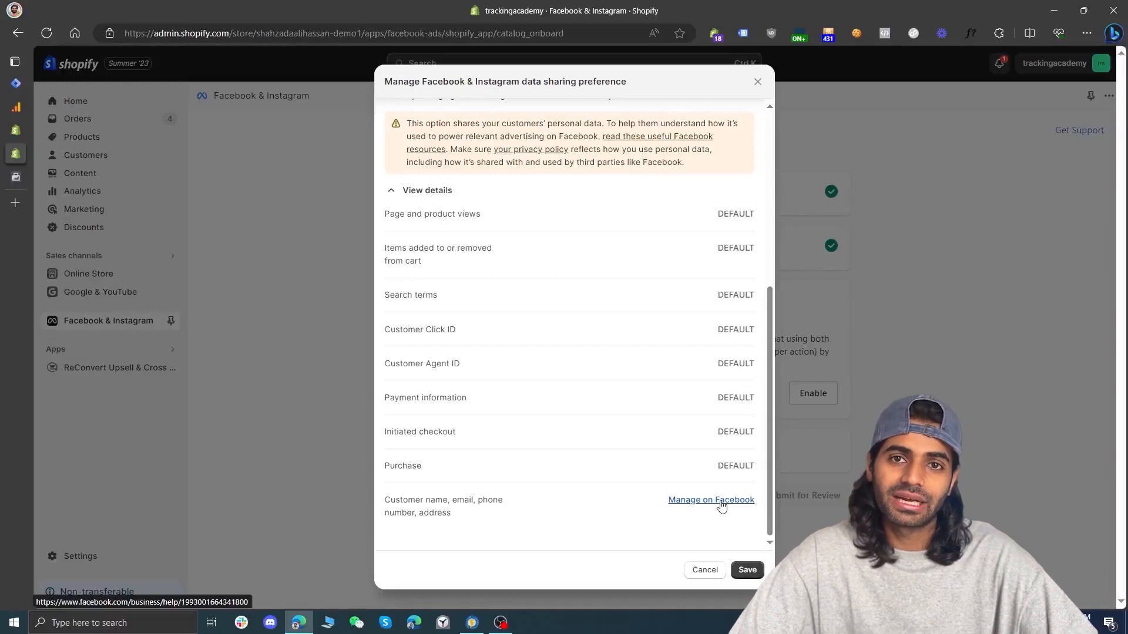
left_click(747, 571)
Connect the first pixel in the data sharing list to track customer behaviour.
scroll(675, 448, "down", 1)
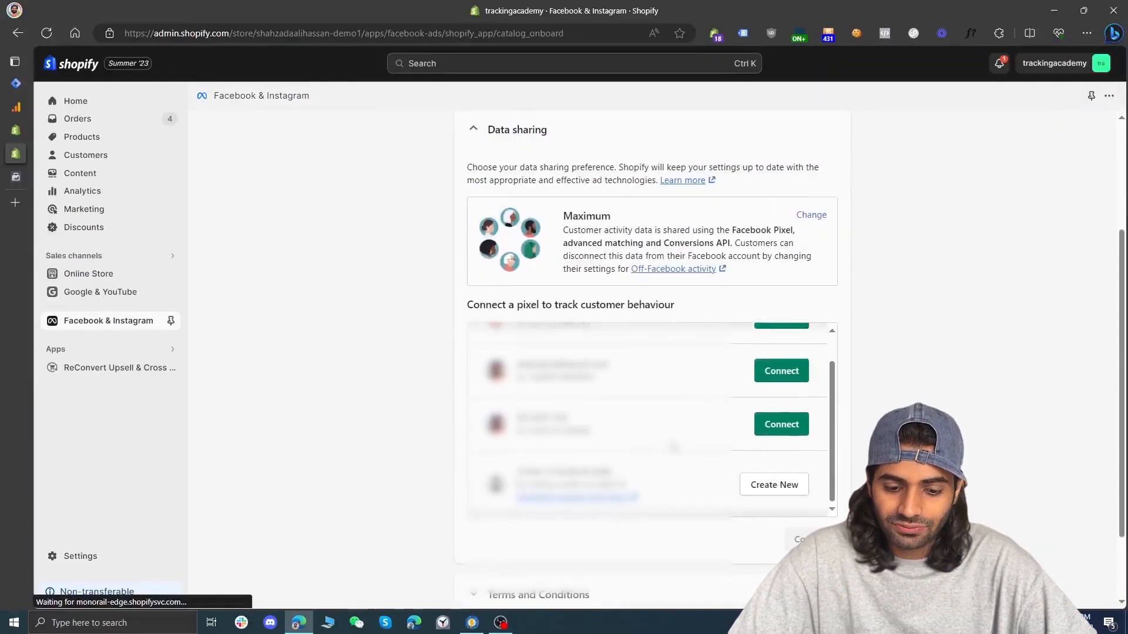
scroll(675, 448, "up", 1)
scroll(675, 448, "up", 2)
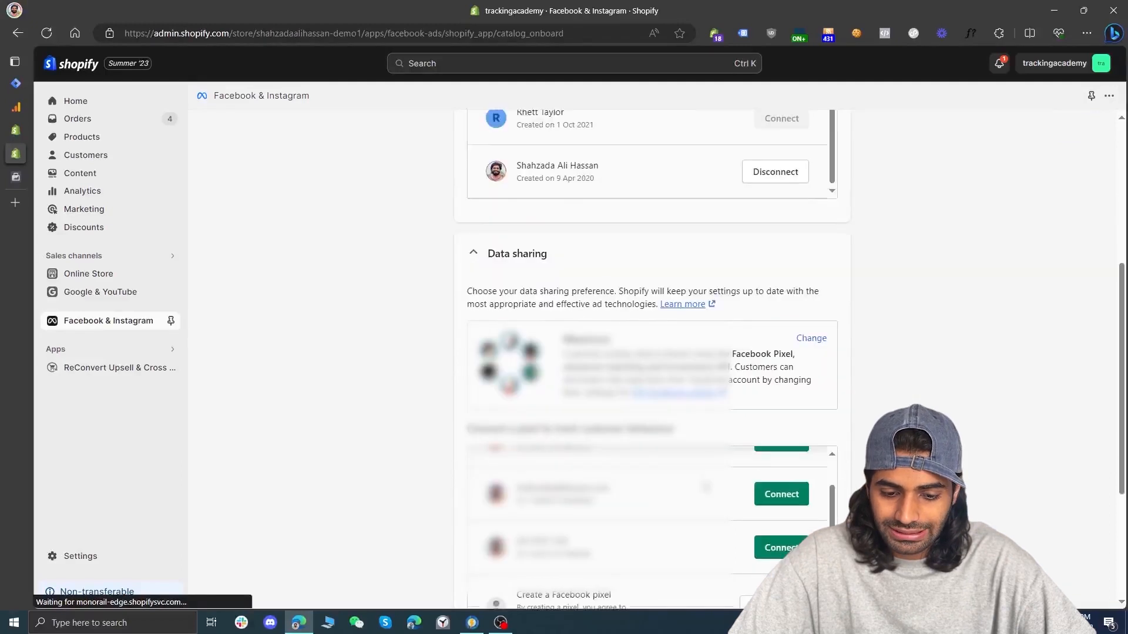
double_click(558, 479)
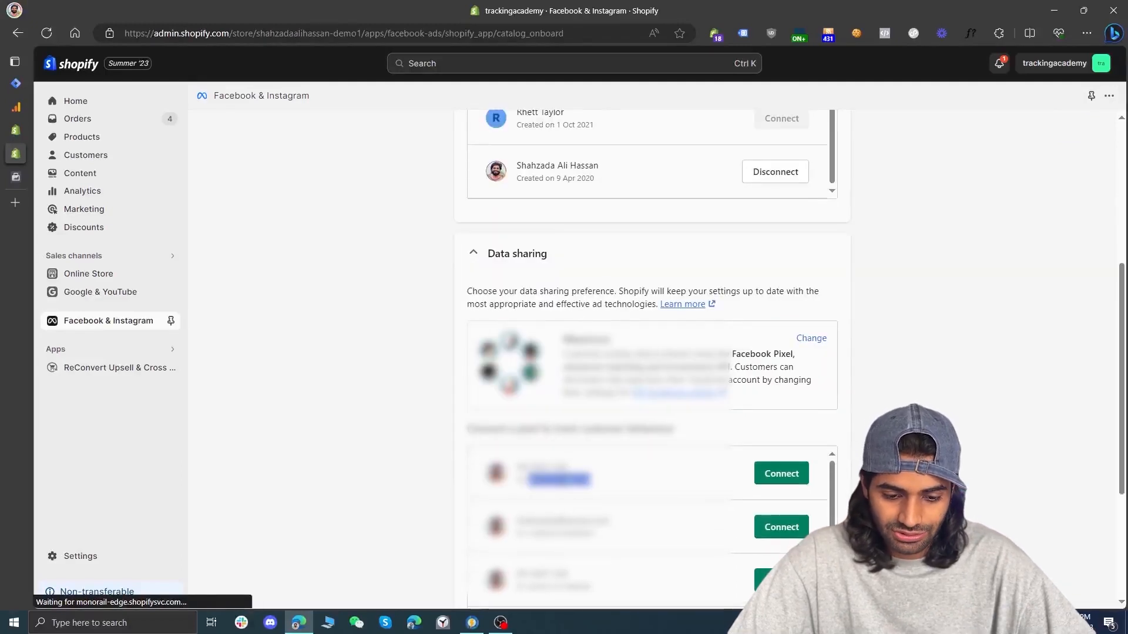
left_click(783, 473)
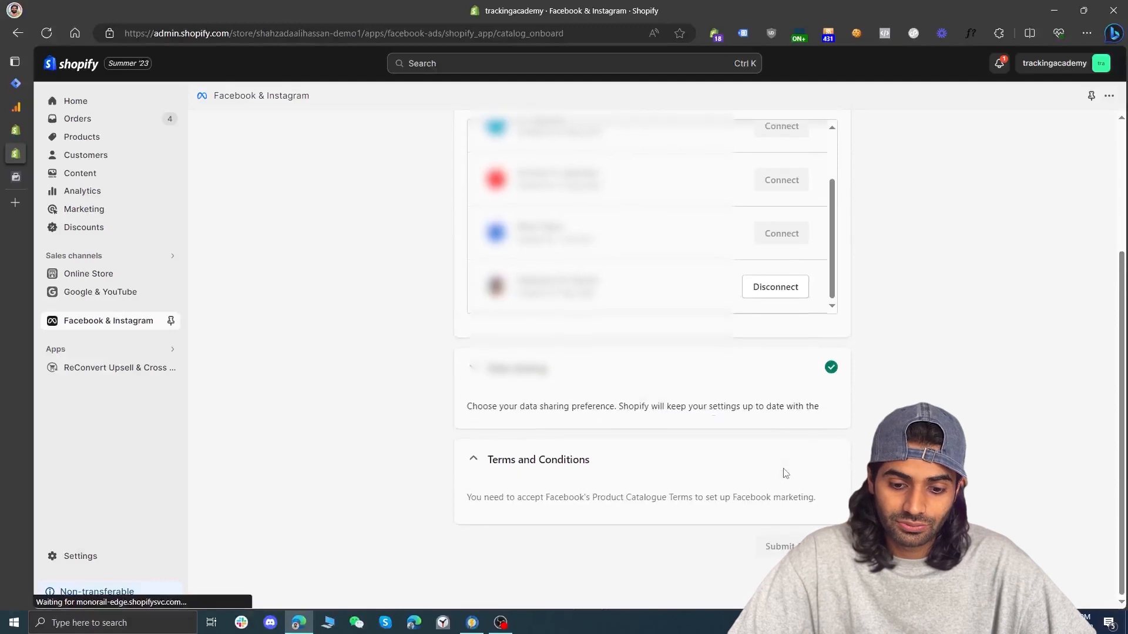
Accept Facebook's Product Catalogue Terms and submit the marketing setup for review.
left_click(473, 504)
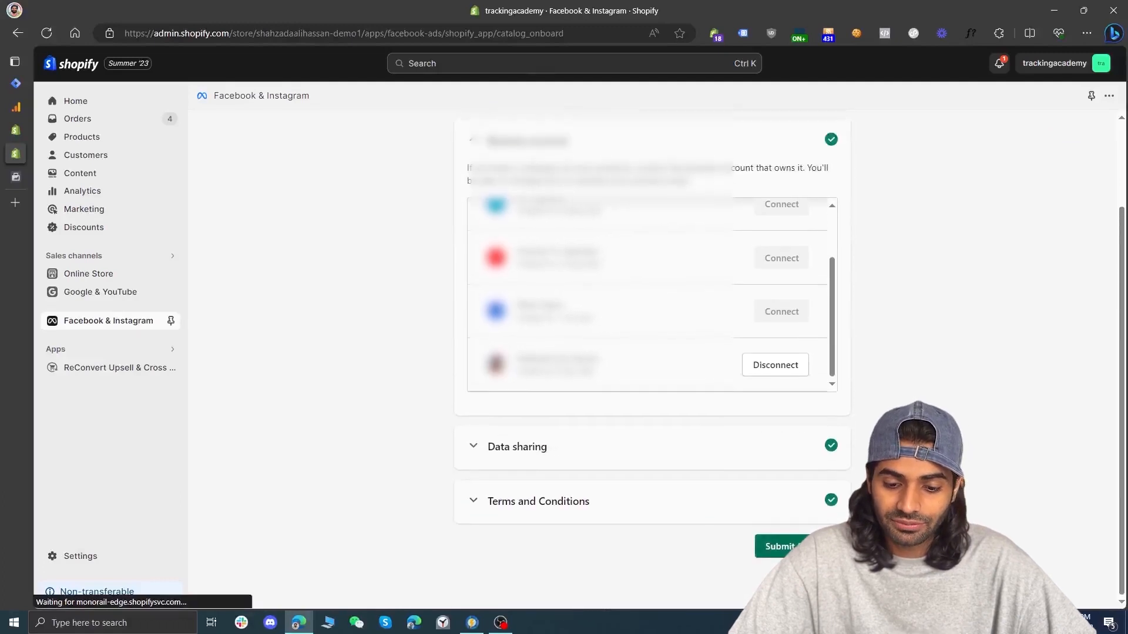
left_click(761, 544)
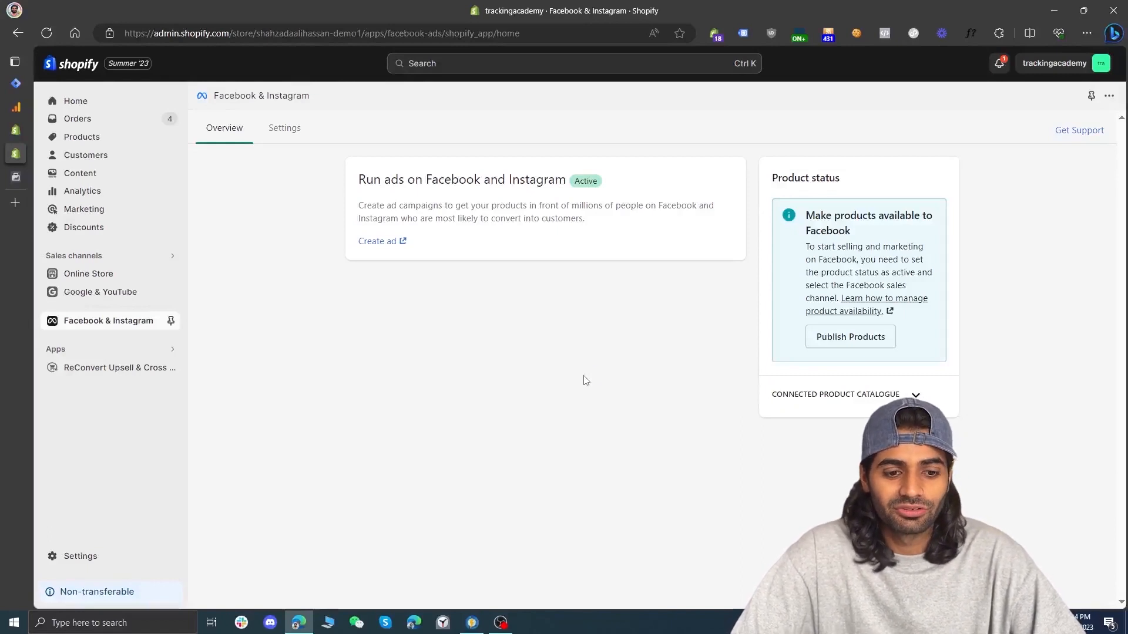
Open the Facebook & Instagram channel settings and review the Maximum data sharing preference.
left_click(281, 128)
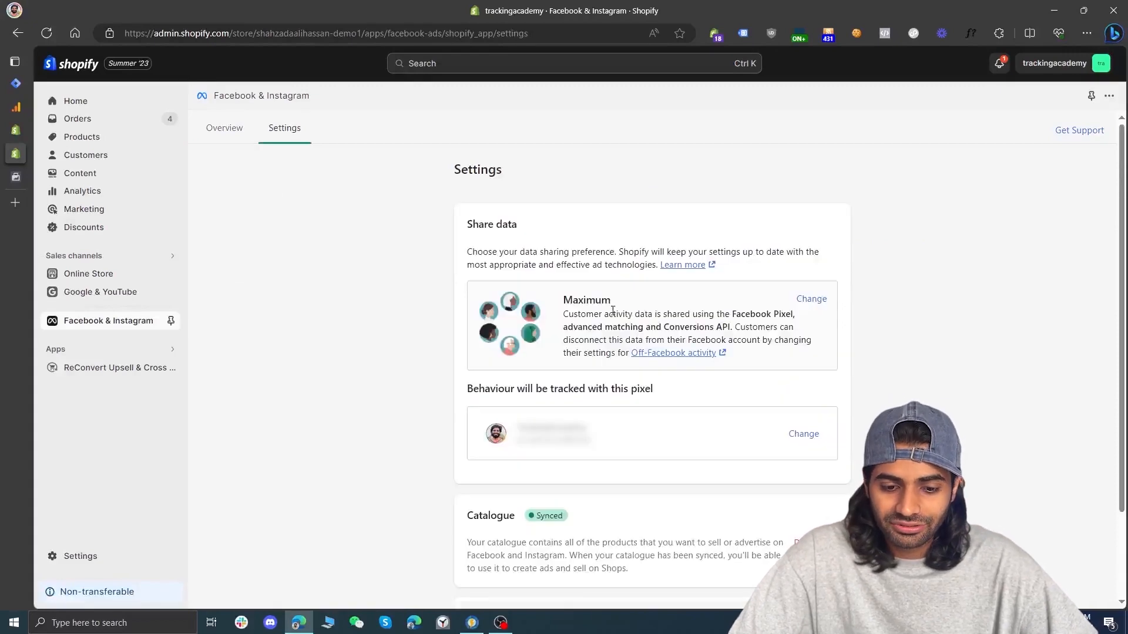
left_click_drag(562, 296, 723, 356)
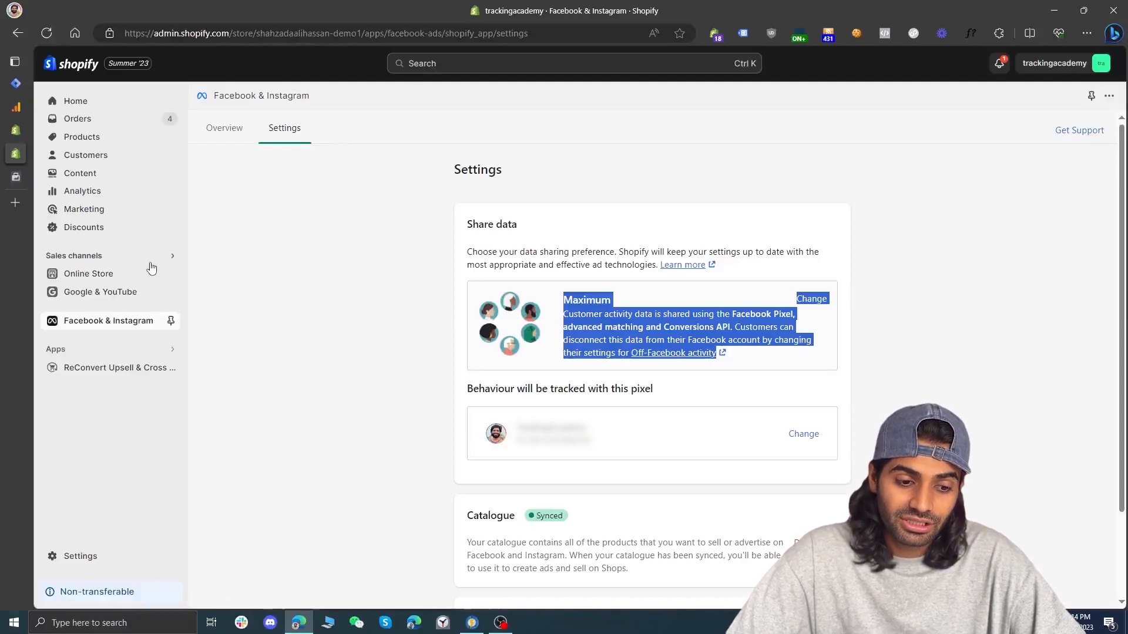
left_click(214, 311)
Open the online storefront and inspect the PageView event's details and event ID in Meta Pixel Helper.
left_click(171, 274)
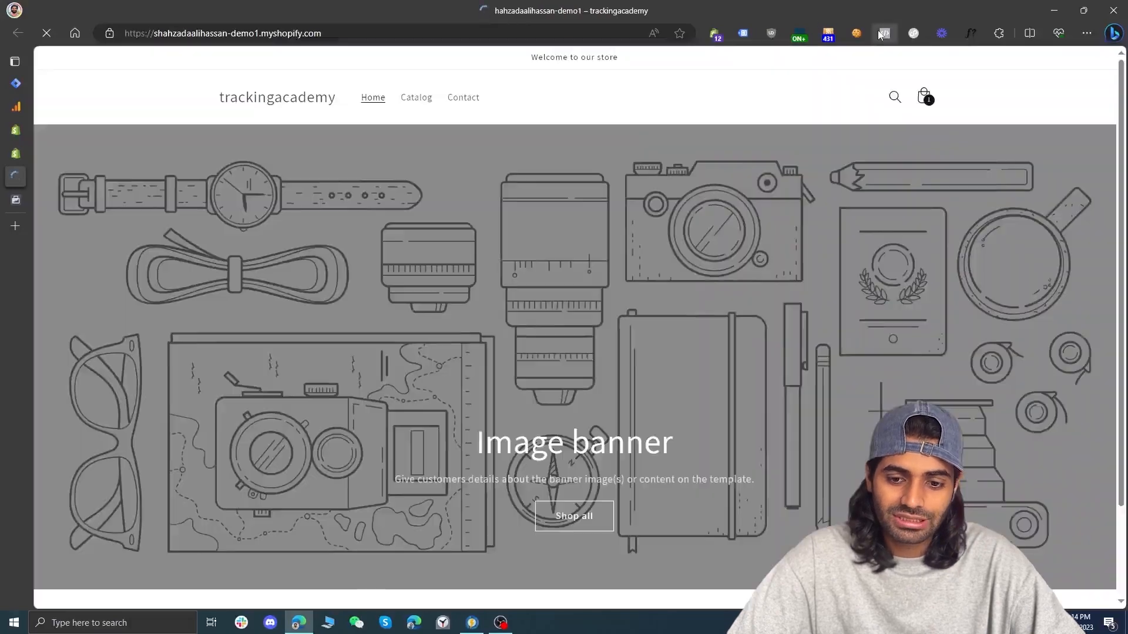
left_click(882, 34)
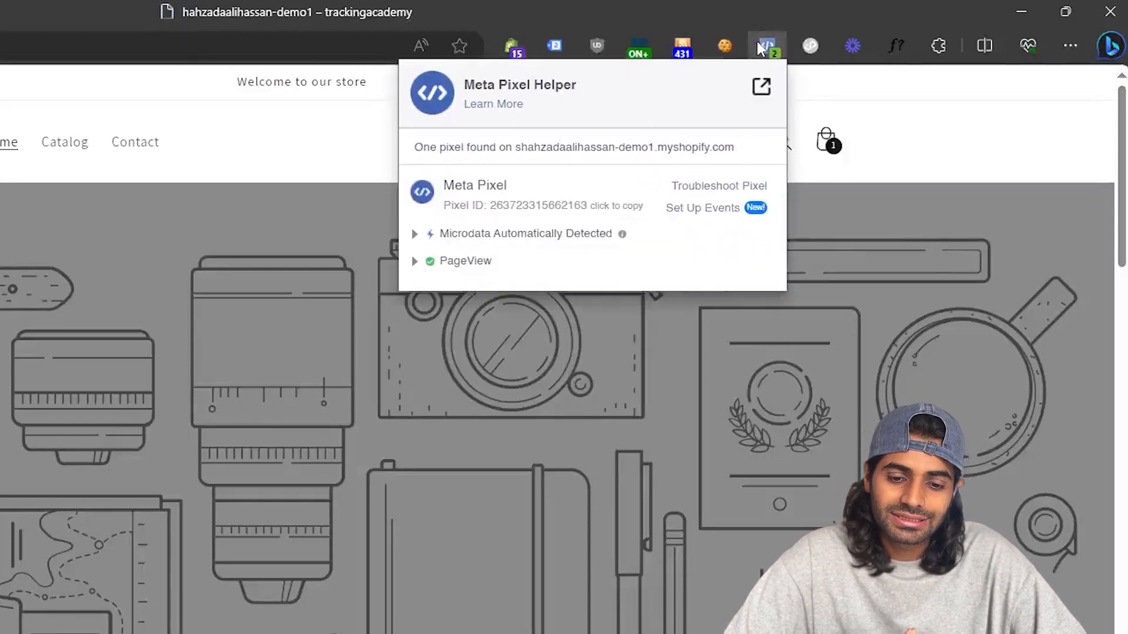
left_click(464, 260)
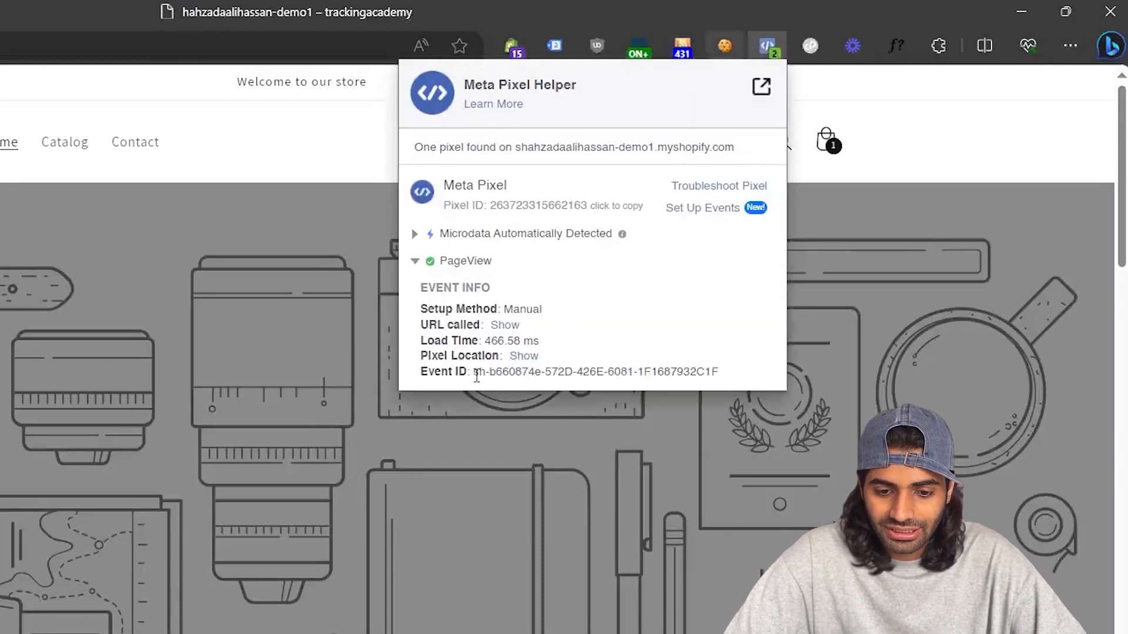
left_click_drag(475, 372, 718, 390)
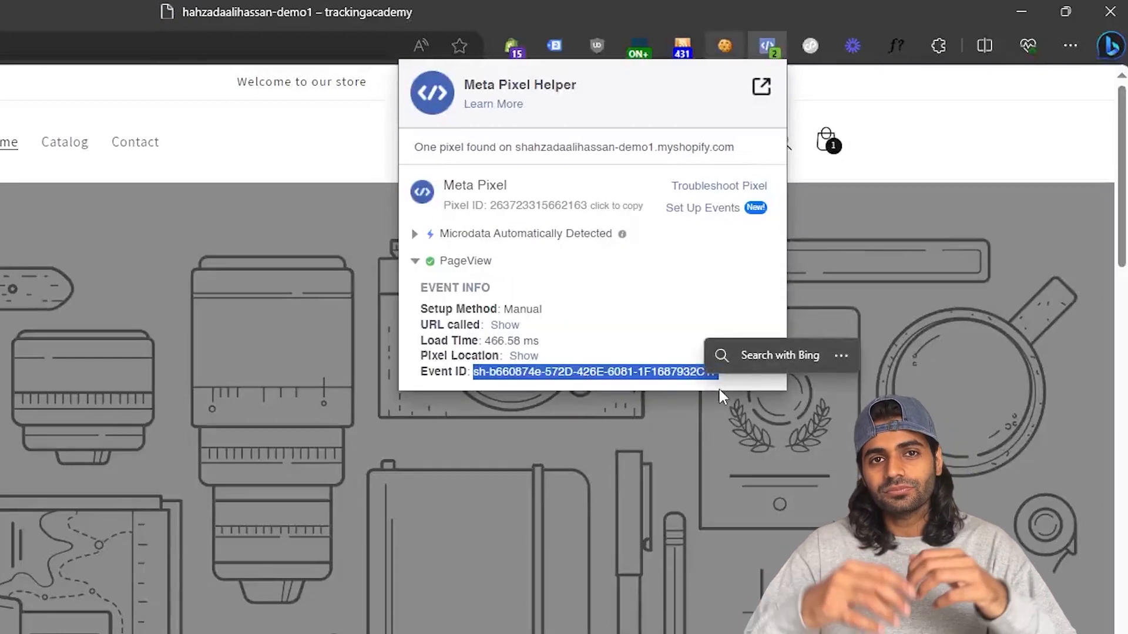
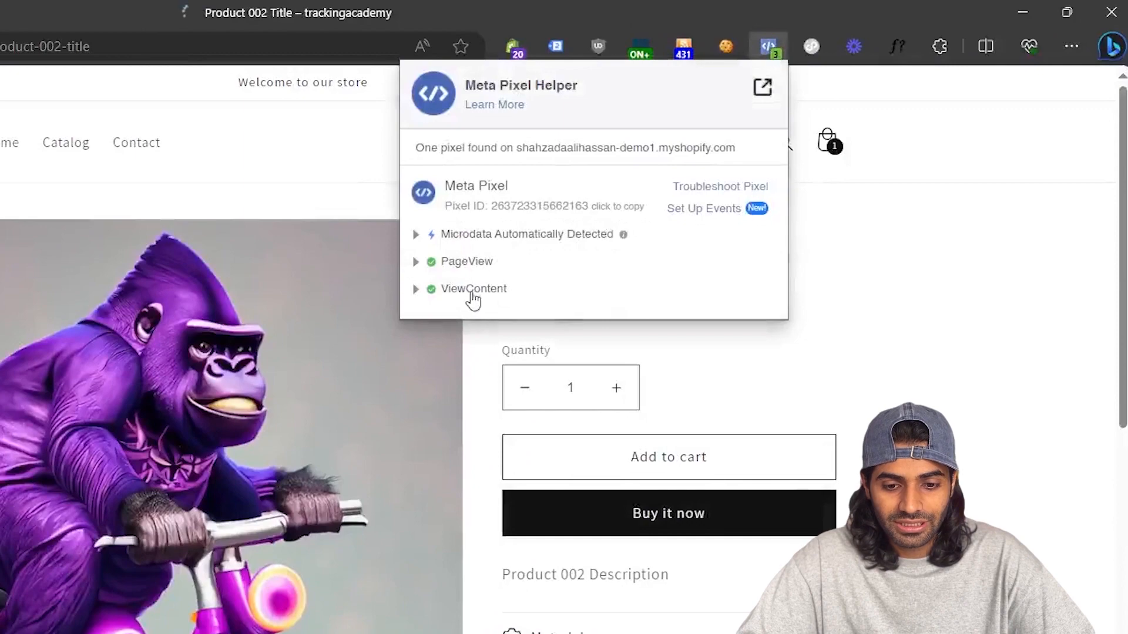
Highlight the ViewContent event's content ID, then add Product 002 Title to the cart and inspect the AddToCart event in Meta Pixel Helper.
left_click_drag(495, 354, 583, 353)
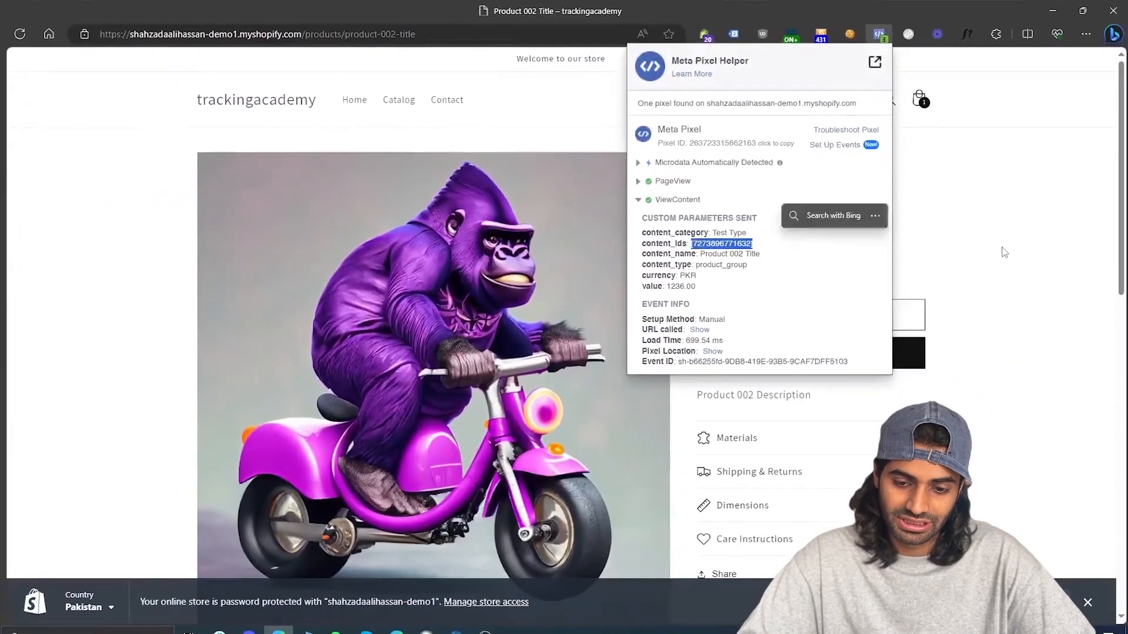
left_click(972, 315)
left_click(808, 390)
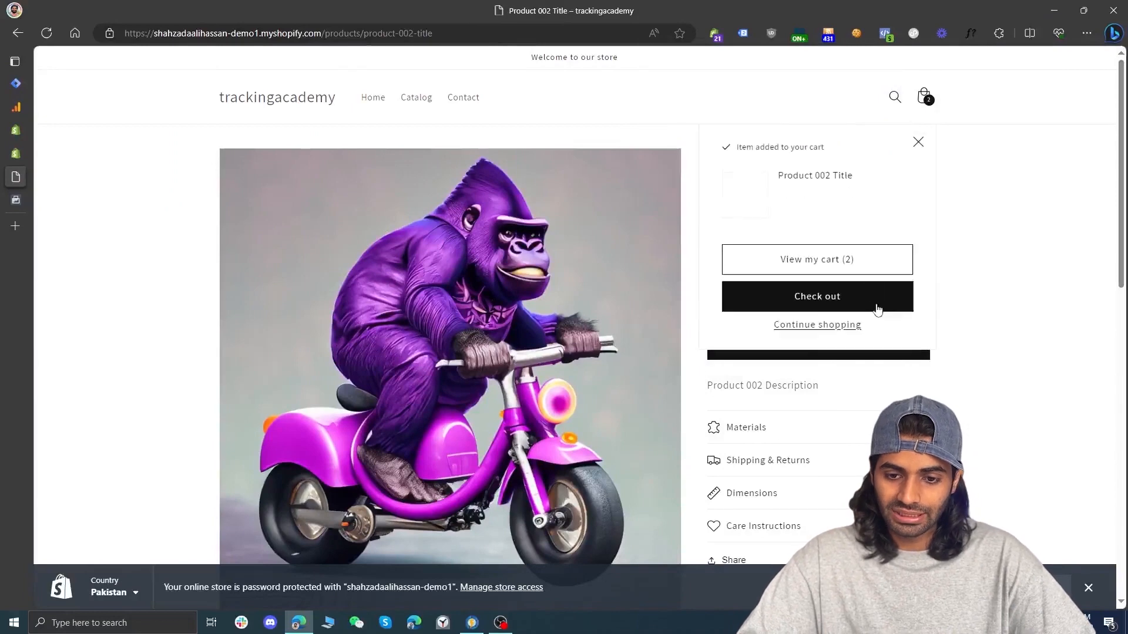
left_click(885, 33)
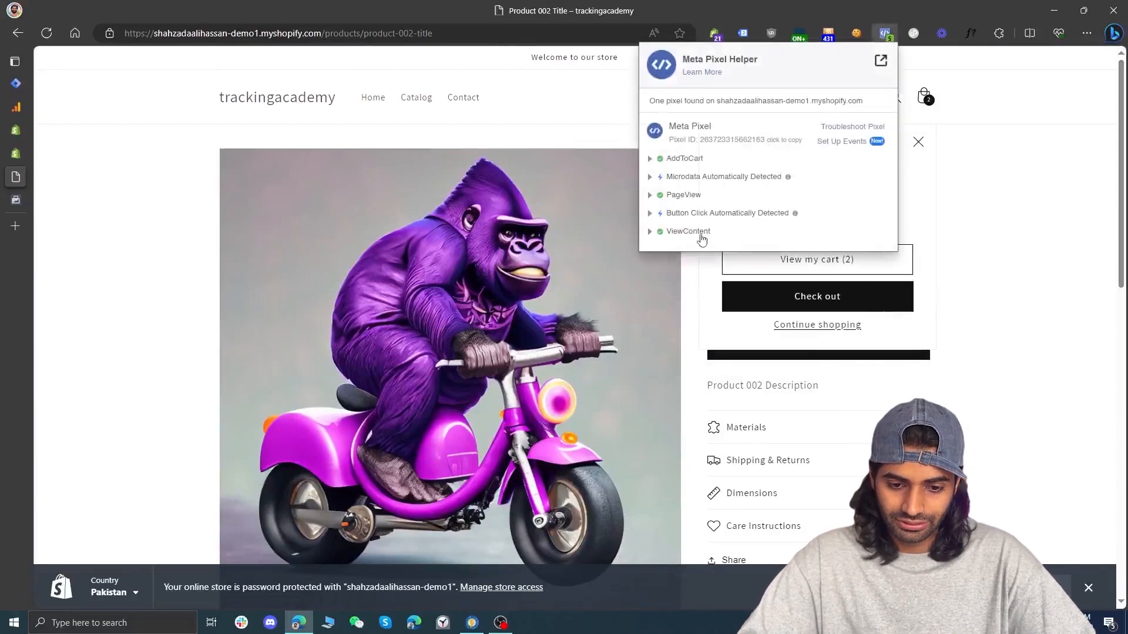
left_click(684, 158)
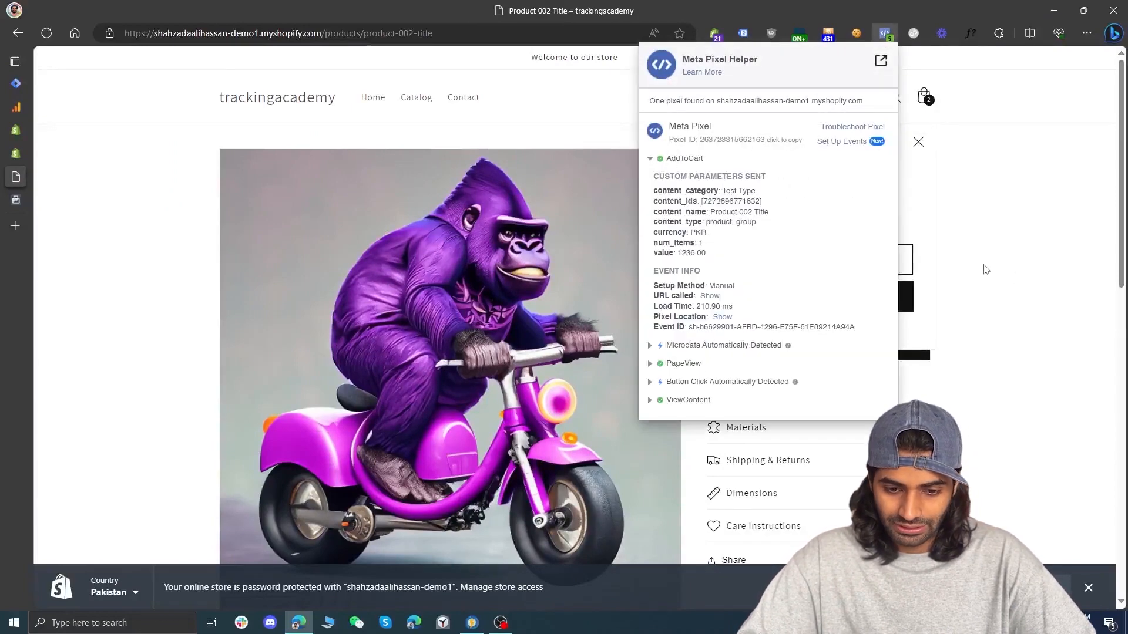
Proceed to checkout with the cart and check the checkout page's events in Meta Pixel Helper.
left_click(931, 236)
left_click(856, 302)
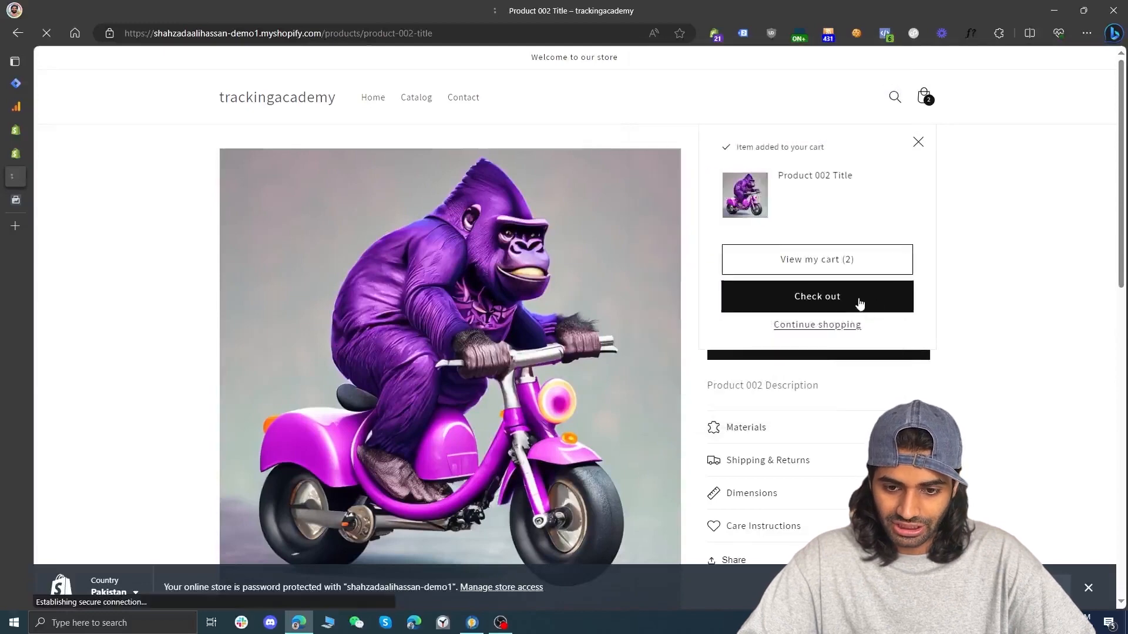
left_click(886, 34)
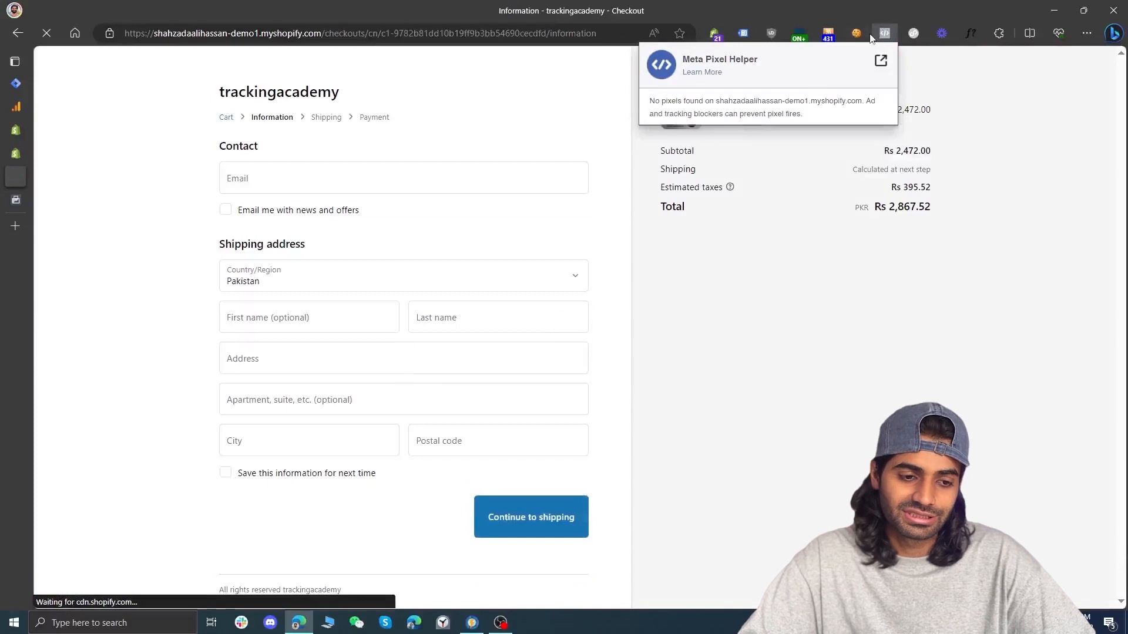
Enter the customer's email address in the checkout contact details.
left_click(476, 184)
type("test005@tester.com")
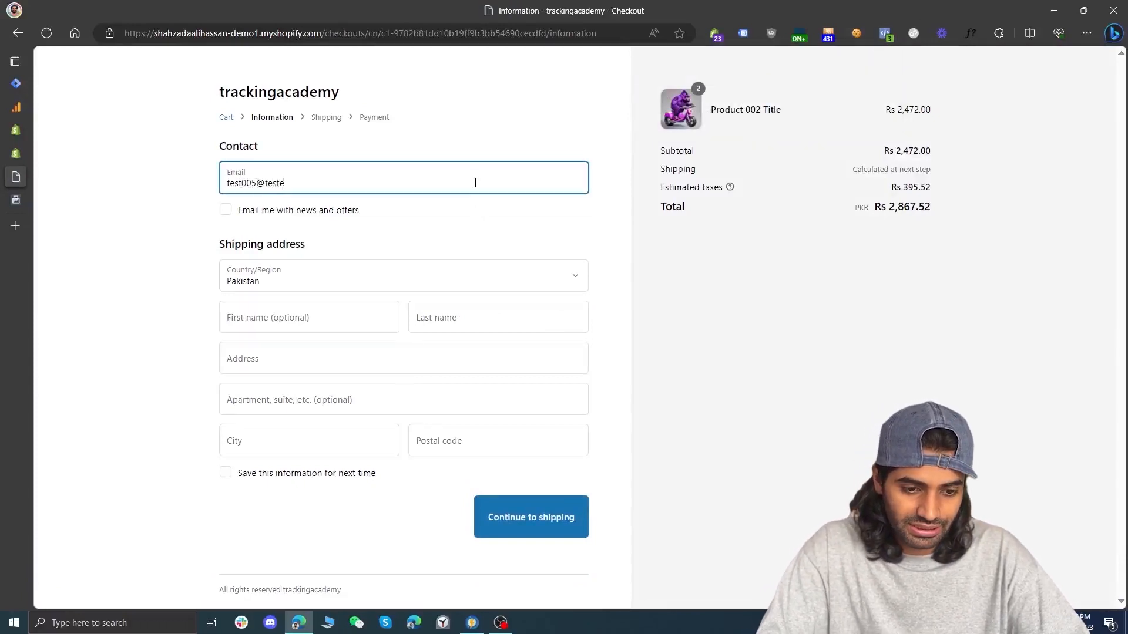
key("Tab")
key("Tab")
key("Tab")
key("Tab")
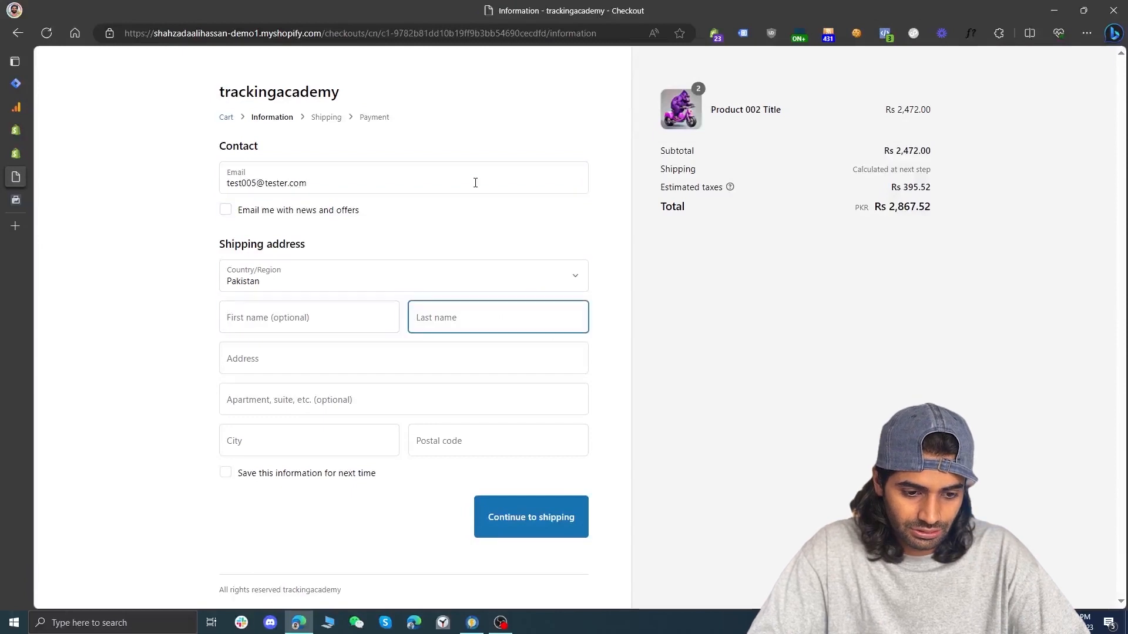
Fill in the customer's name, street address, apartment, city and postal code for the shipping address.
left_click(332, 315)
type("test")
key("Tab")
type("005")
key("Tab")
type("test")
key("Tab")
type("test")
key("Tab")
type("test")
key("Tab")
type("TEST")
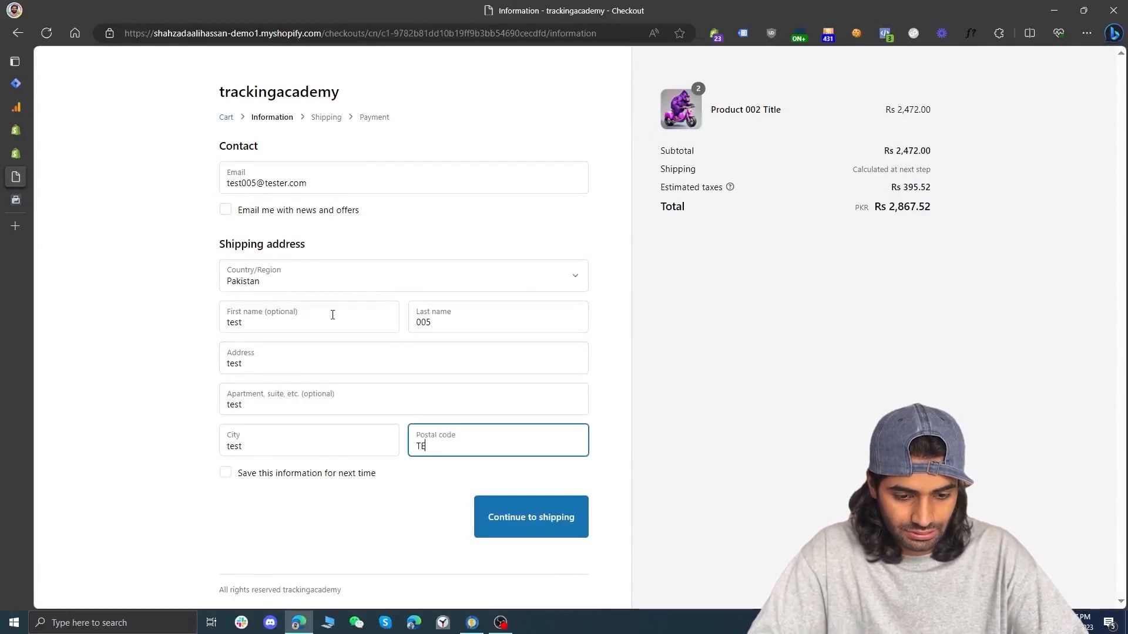
Continue to shipping and inspect the InitiateCheckout event in Meta Pixel Helper.
left_click(581, 537)
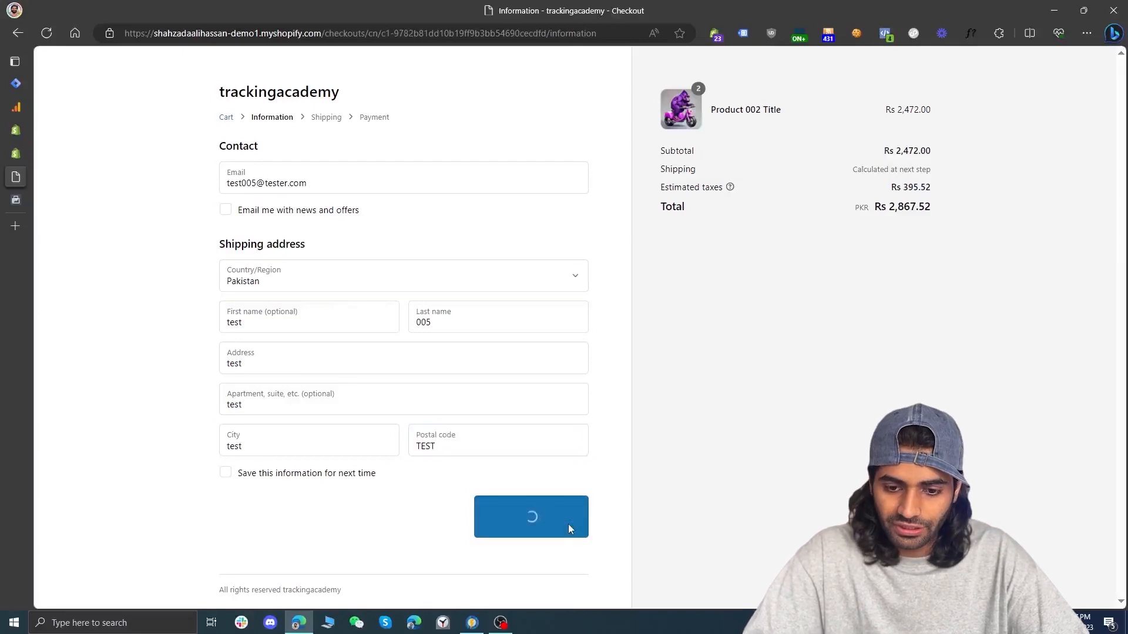
left_click(889, 37)
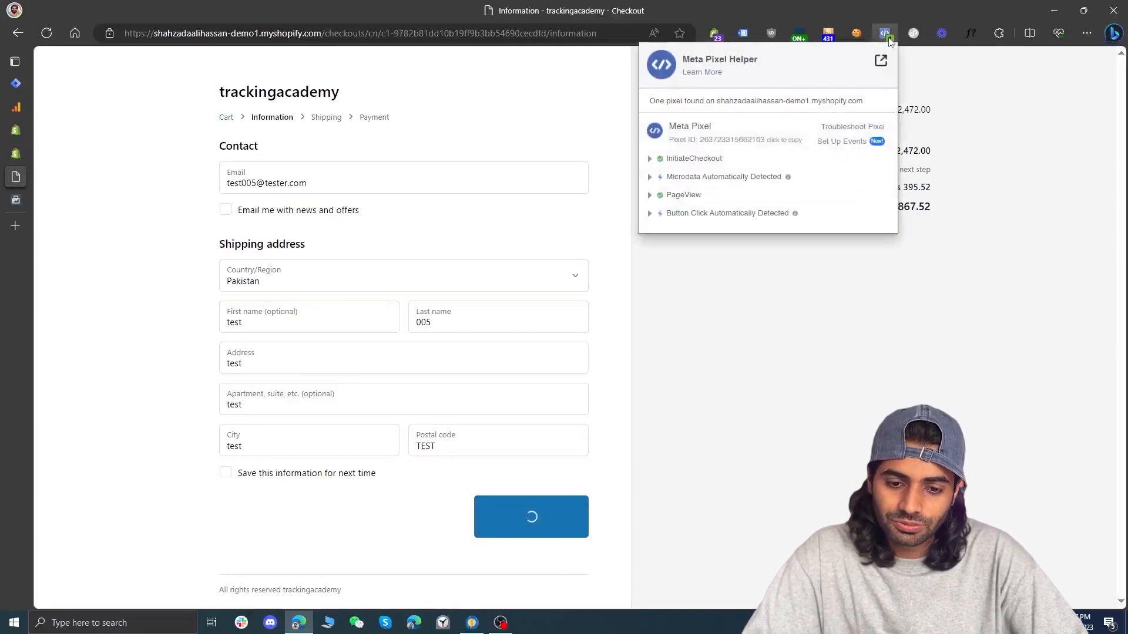
left_click(695, 158)
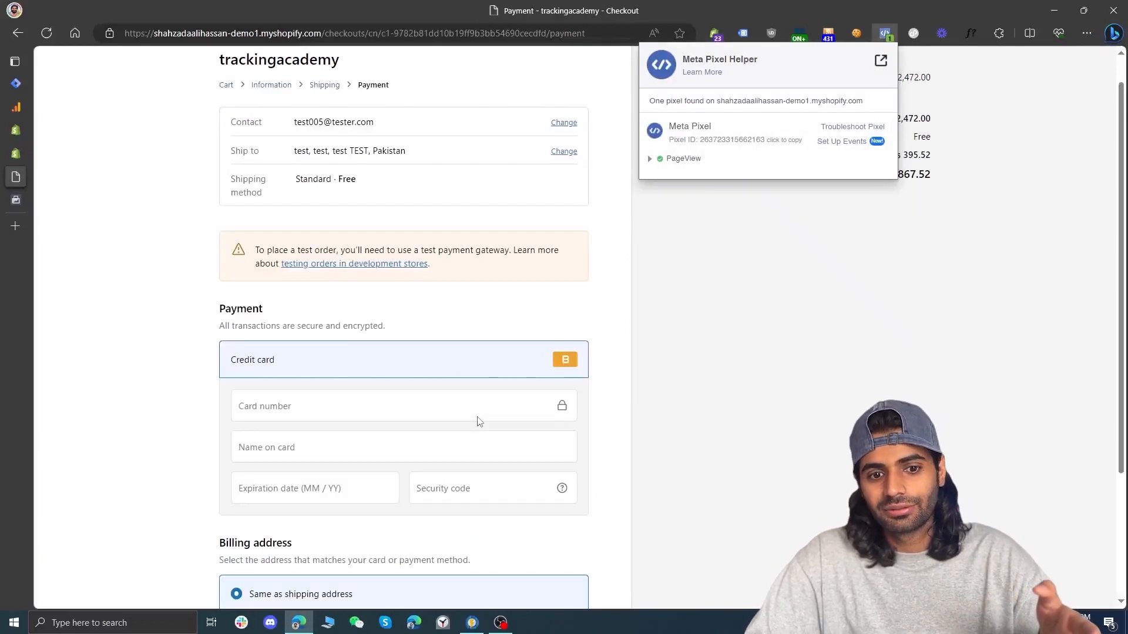
Enter the test card number, name on card, expiration date and security code, and submit the payment.
left_click(439, 408)
type("1")
key("Tab")
type("Bogus")
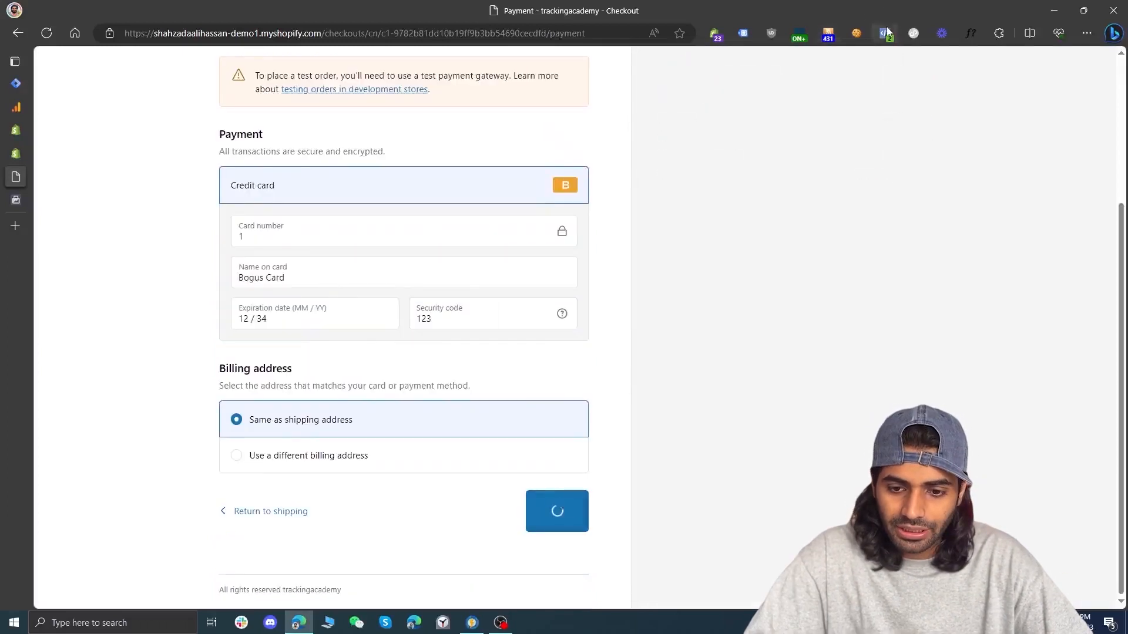
Inspect the AddPaymentInfo and Purchase events in Meta Pixel Helper, including the Purchase event's content ID.
left_click(887, 32)
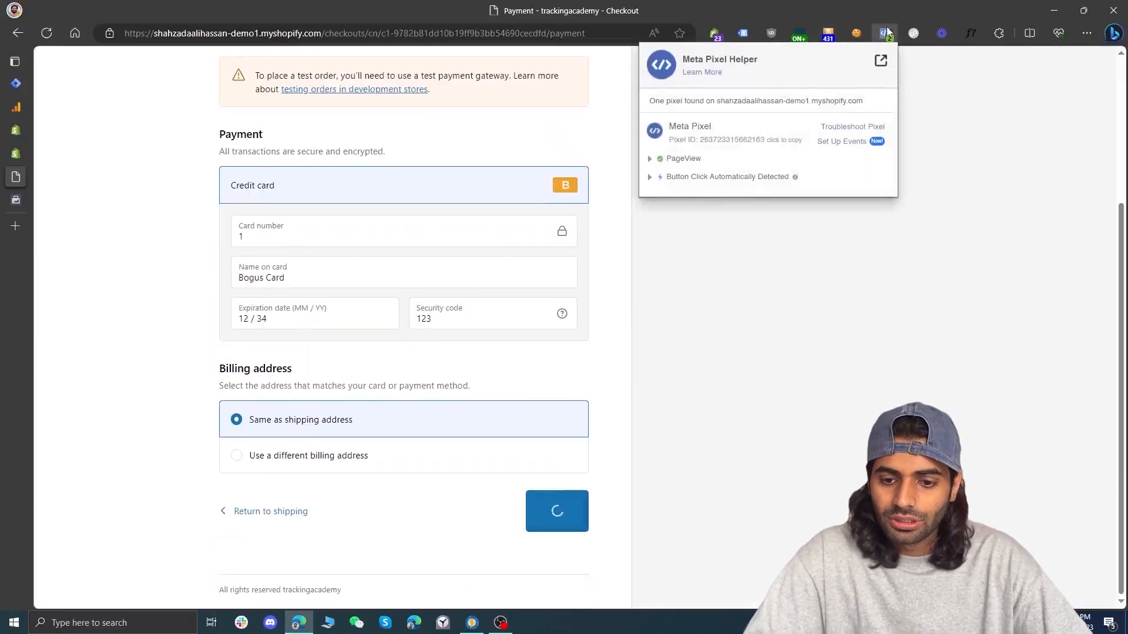
left_click(750, 177)
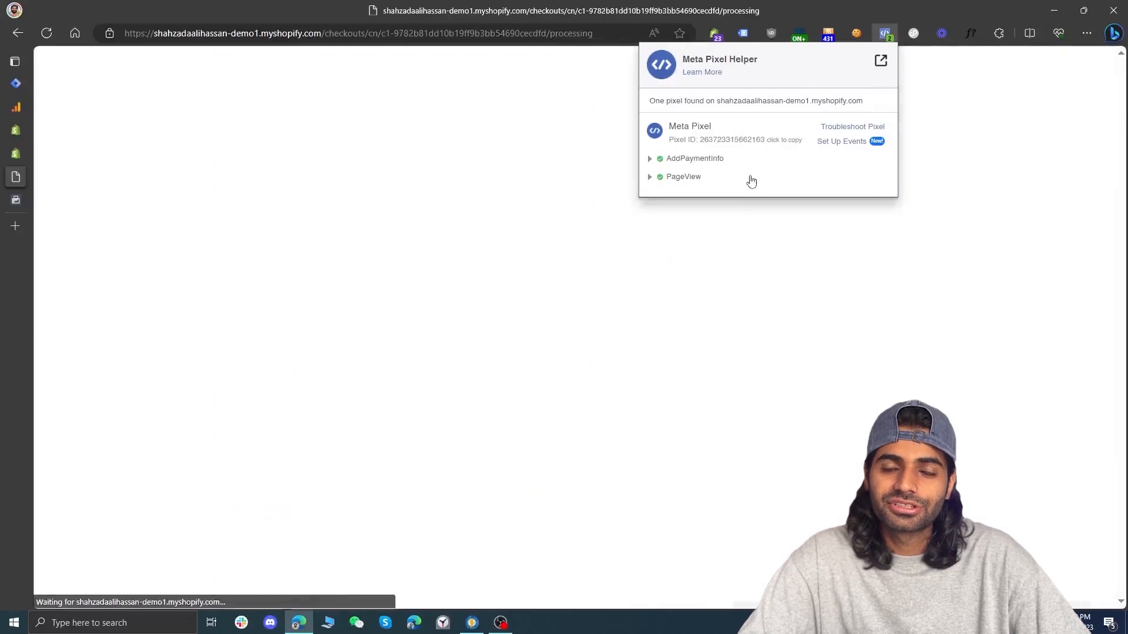
left_click(718, 159)
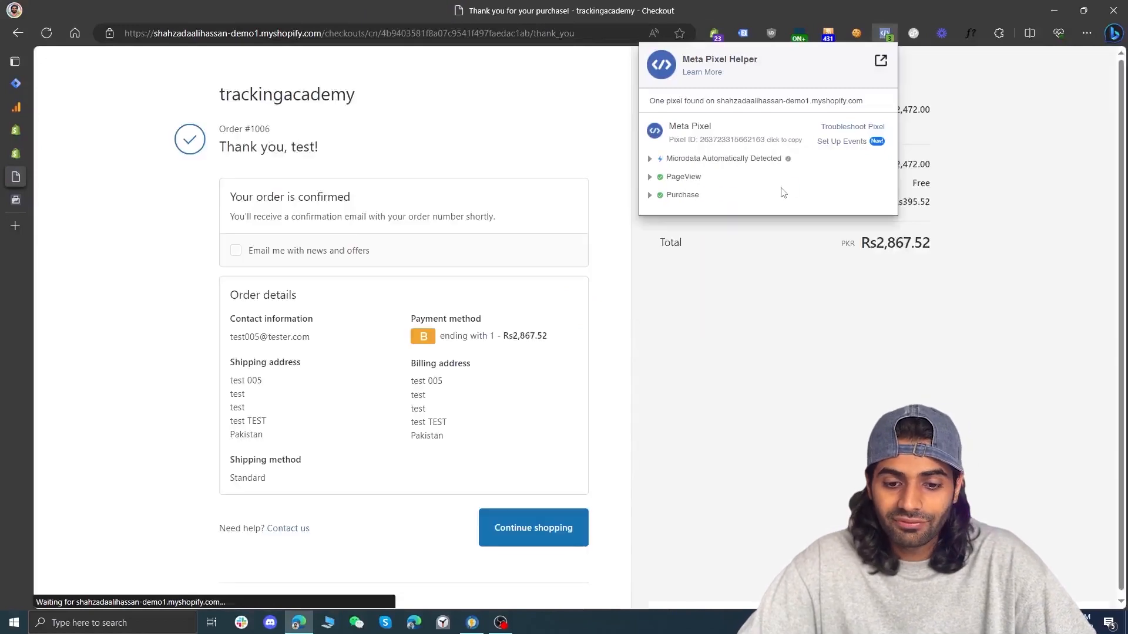
left_click(698, 199)
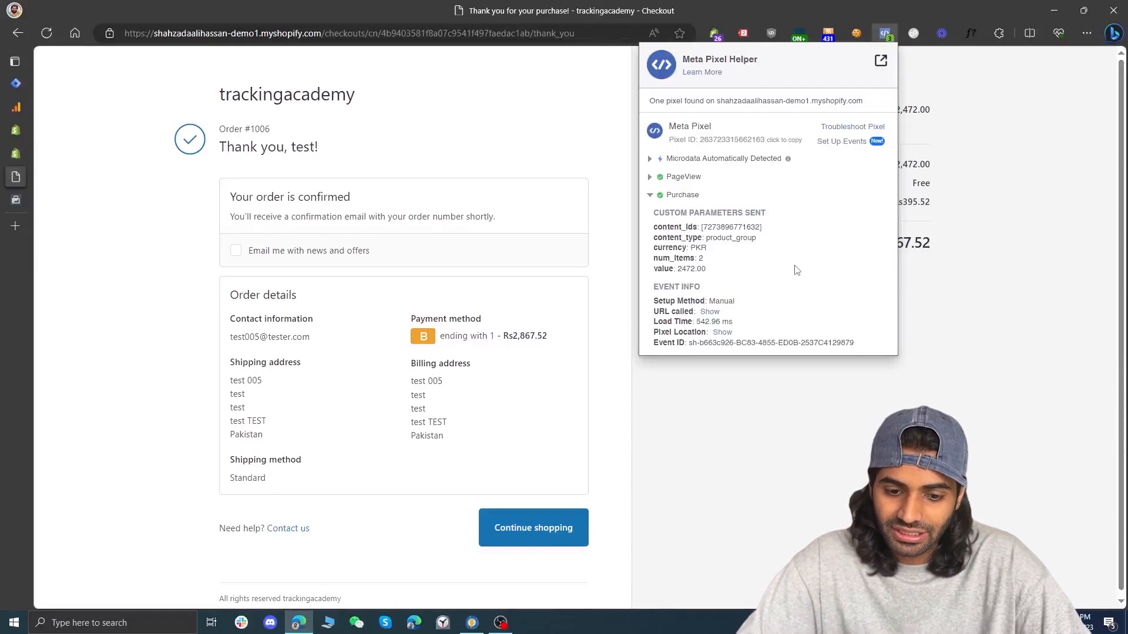
double_click(738, 230)
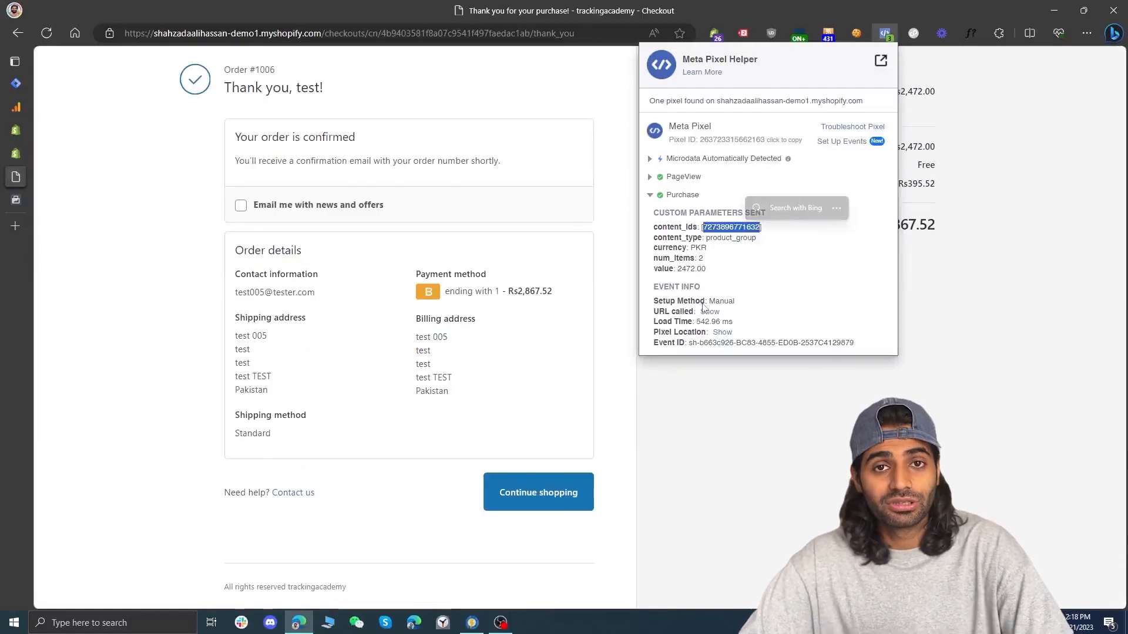
Switch to Events Manager, open the TrackingAcademy test events and launch the website test with the order confirmation page's URL.
left_click(20, 202)
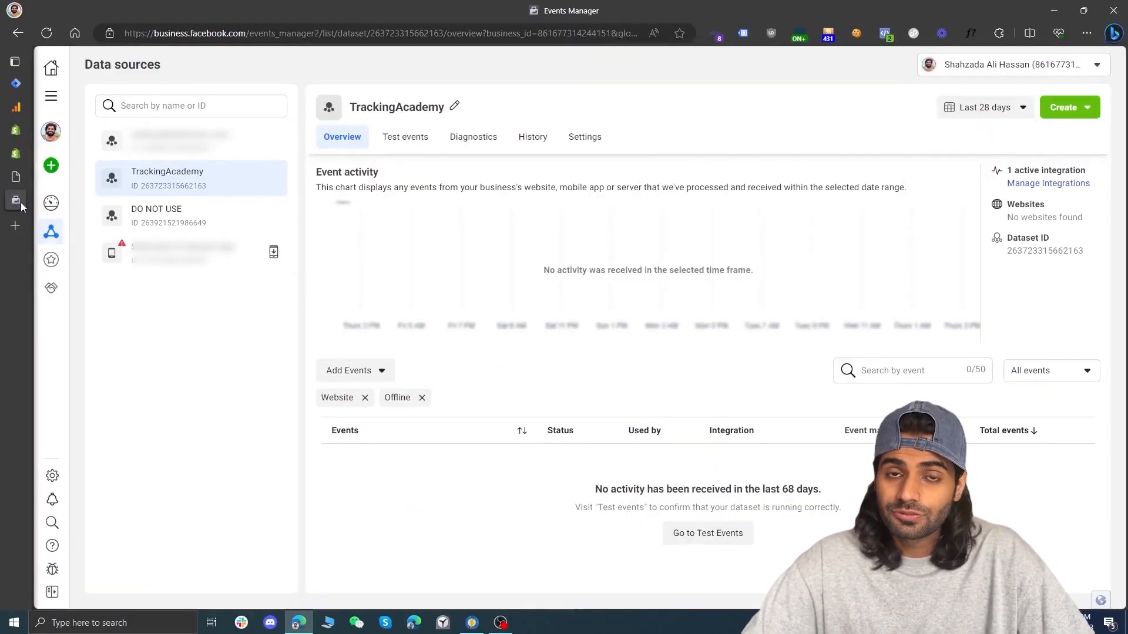
left_click(398, 148)
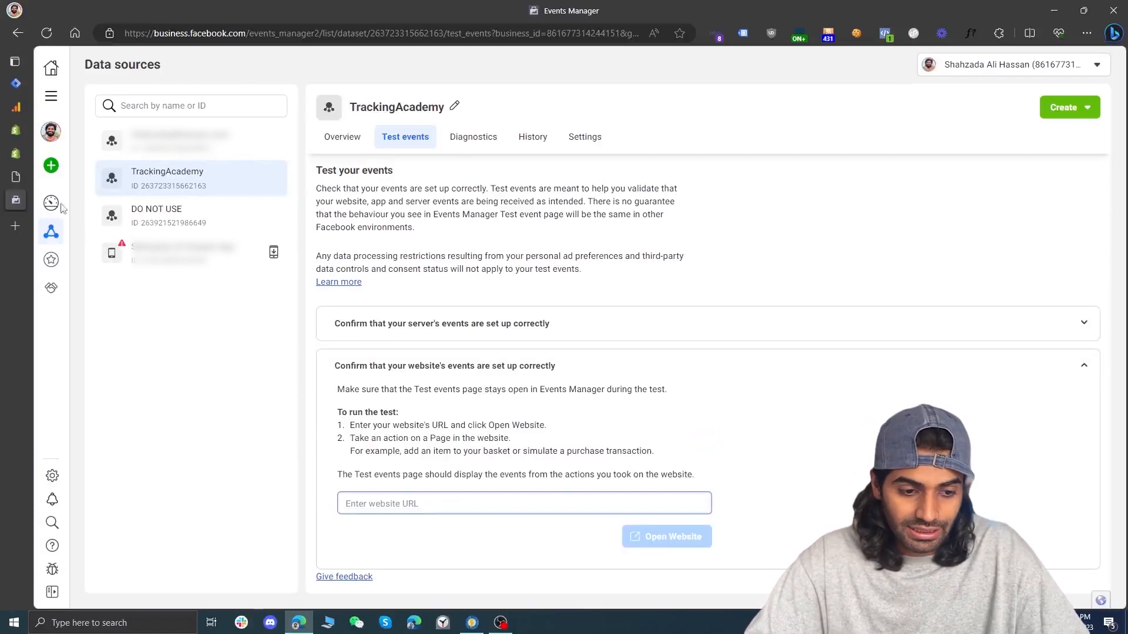
left_click(16, 177)
left_click(305, 33)
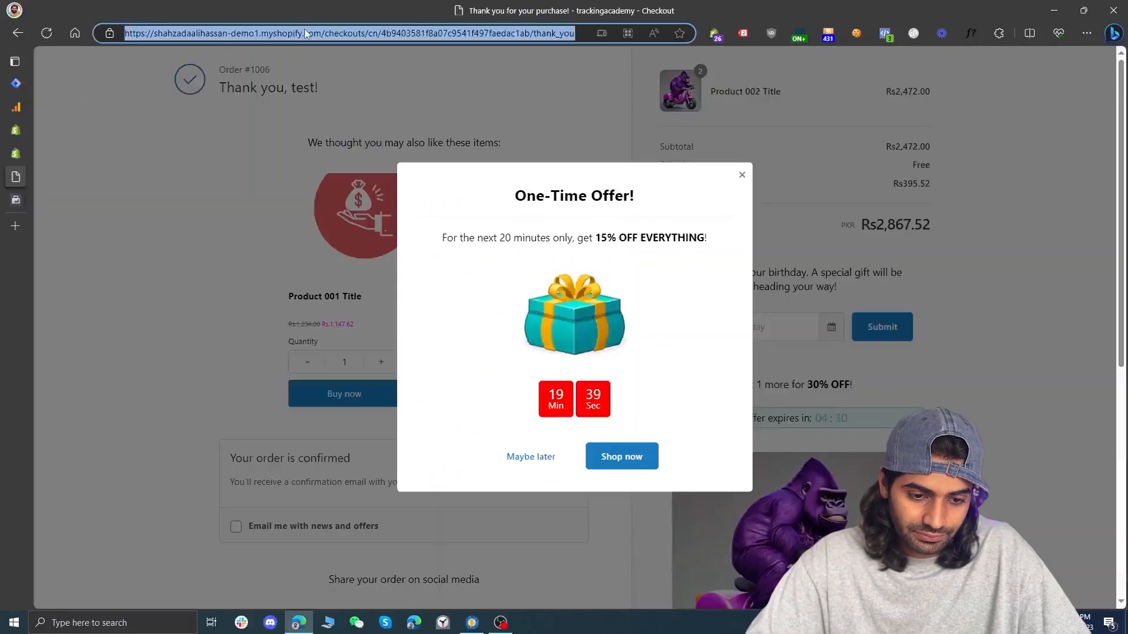
left_click(17, 200)
key("ctrl+v")
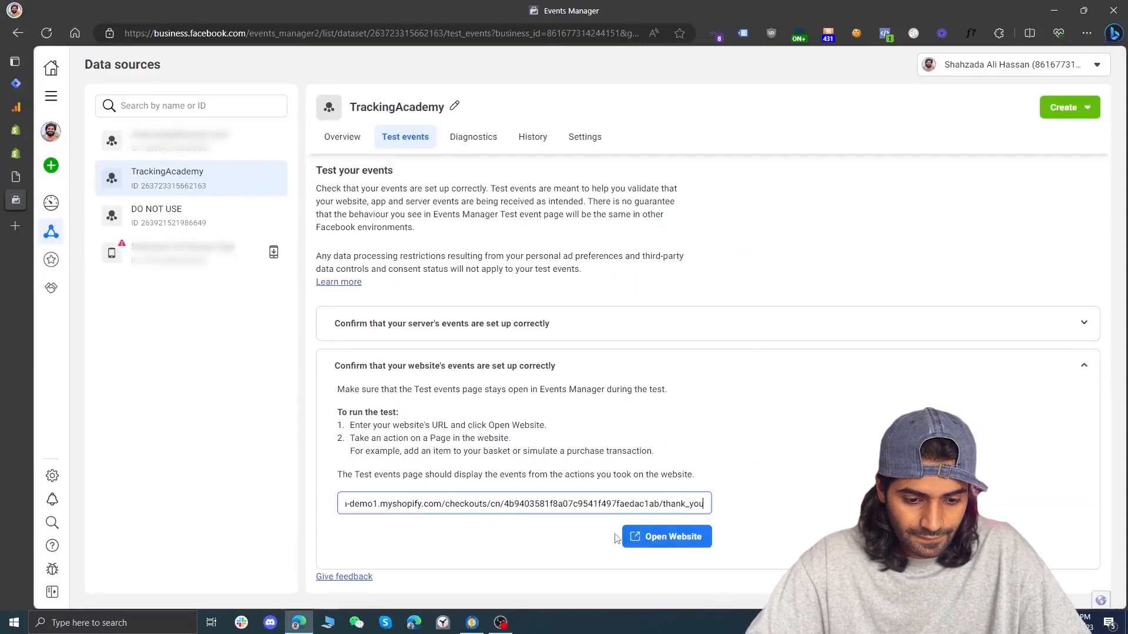
left_click(684, 541)
Shorten the opened page's URL to the store's home page and open the Product 001 Title page.
left_click_drag(566, 34, 327, 80)
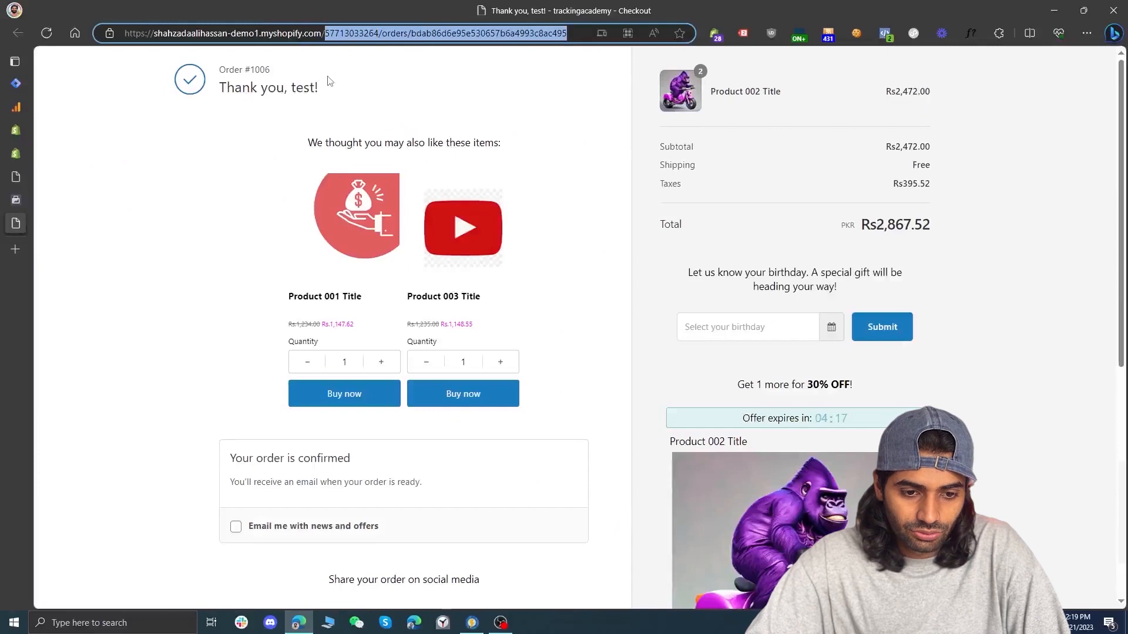
key("BackSpace")
key("Return")
scroll(416, 244, "down", 7)
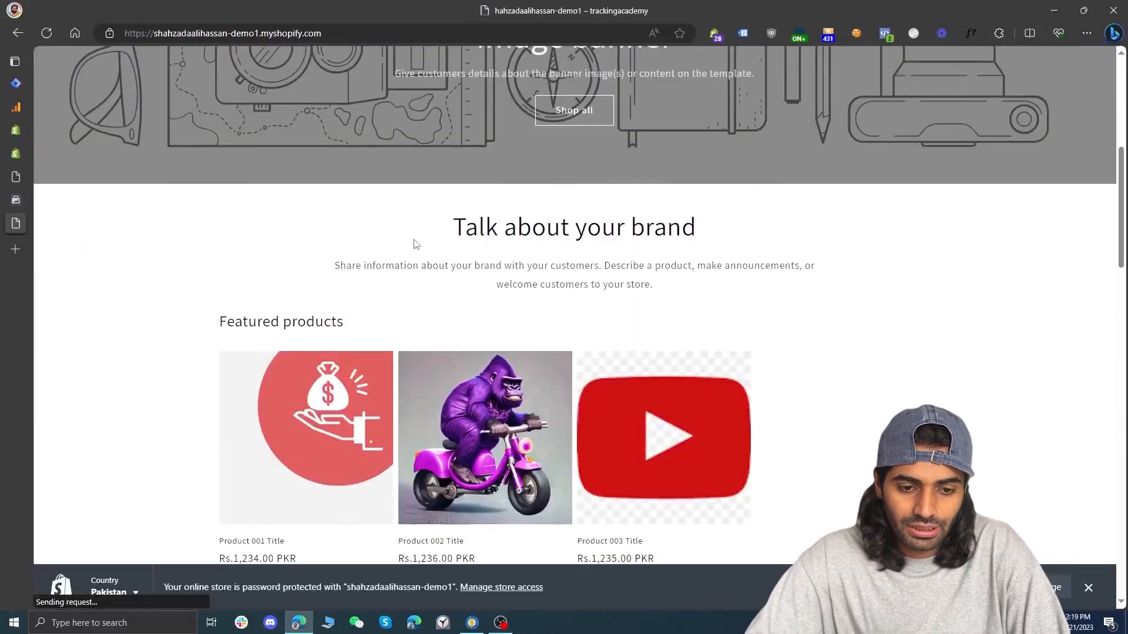
left_click(338, 423)
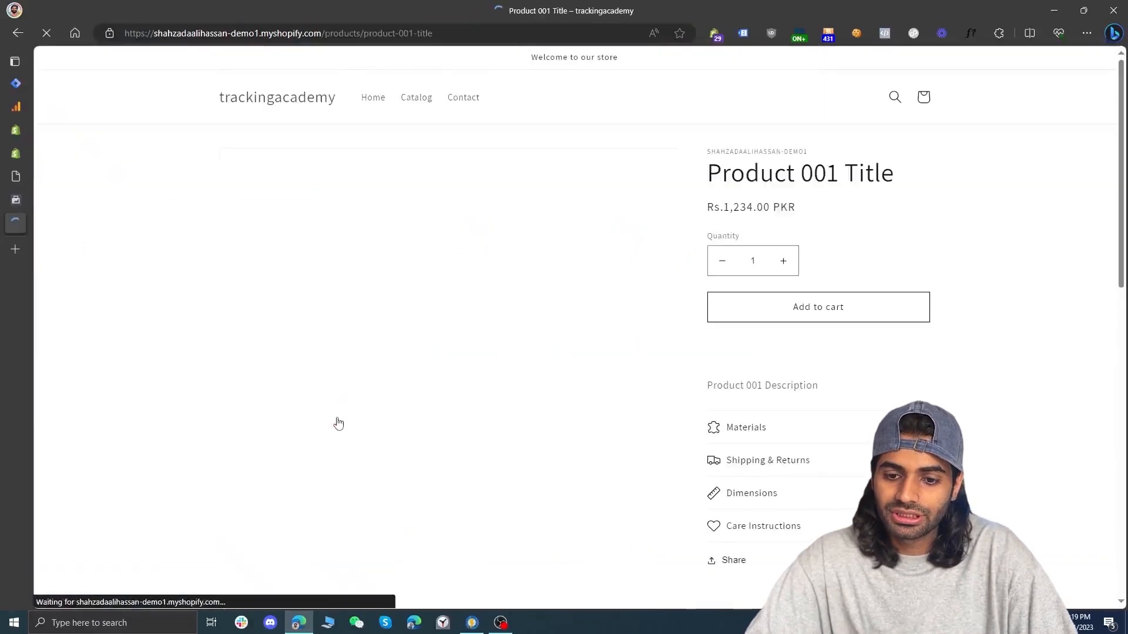
Return to the test events in Events Manager and inspect the oldest PageView event's advanced matching parameters.
left_click(47, 199)
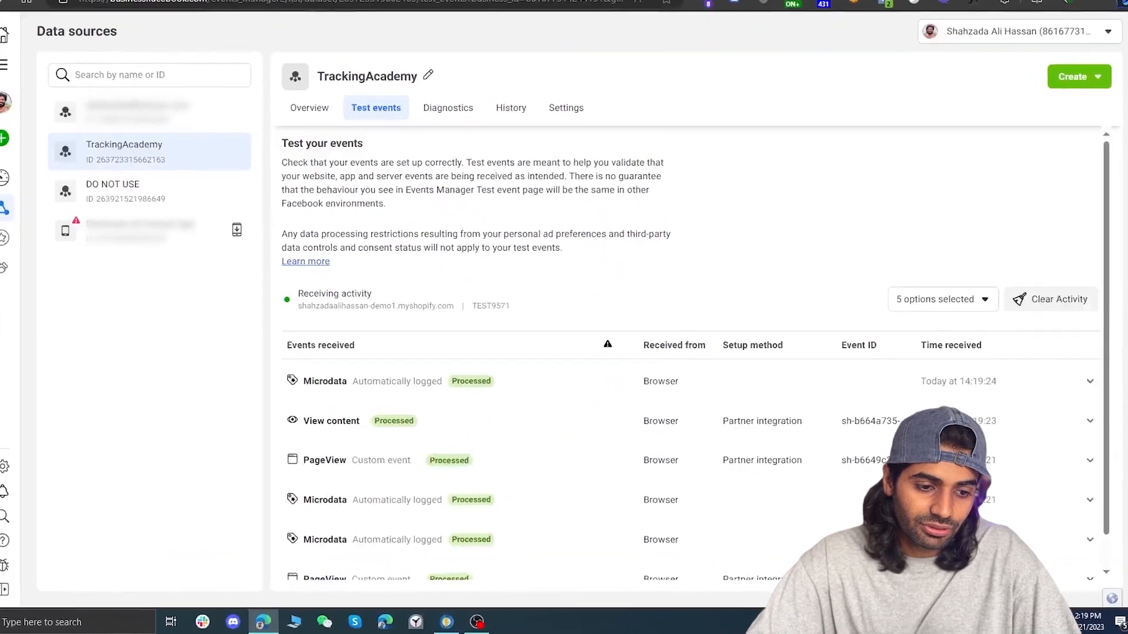
scroll(455, 345, "down", 2)
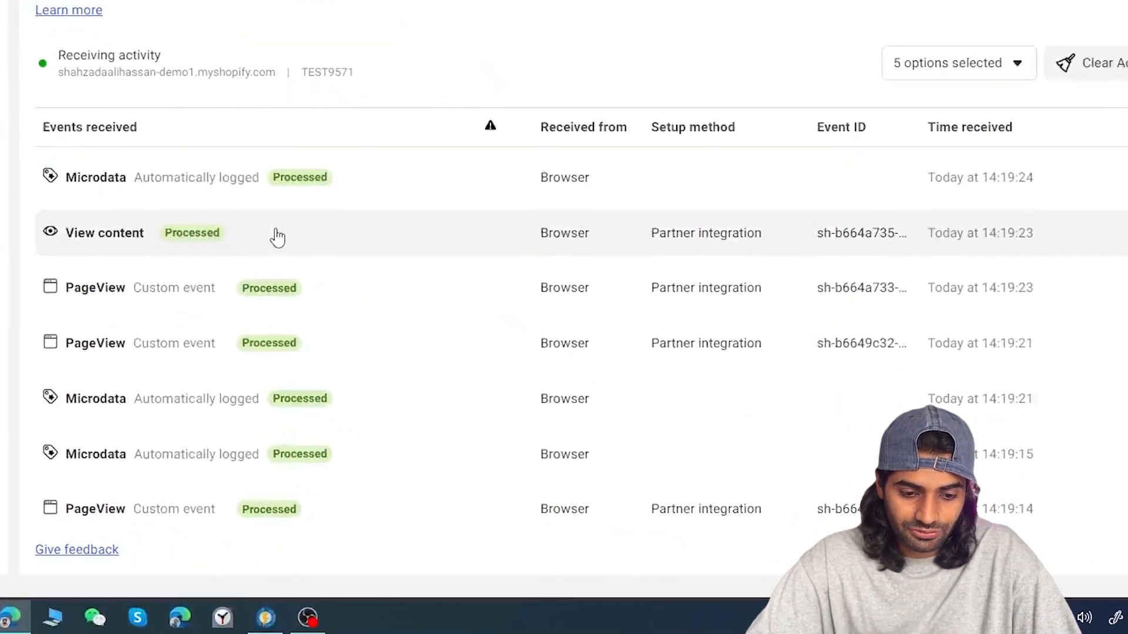
left_click(243, 517)
scroll(352, 470, "down", 2)
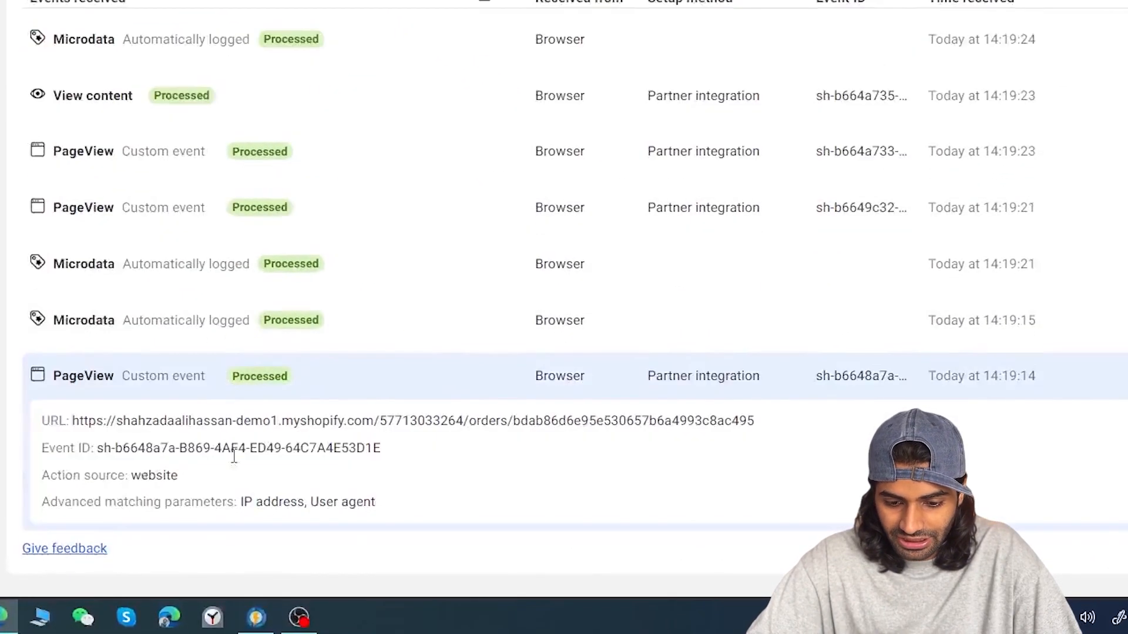
left_click_drag(375, 499, 241, 501)
Expand the View content test event and examine its full parameters, including the content ID.
scroll(242, 103, "up", 2)
left_click(236, 208)
scroll(103, 351, "down", 1)
left_click(88, 327)
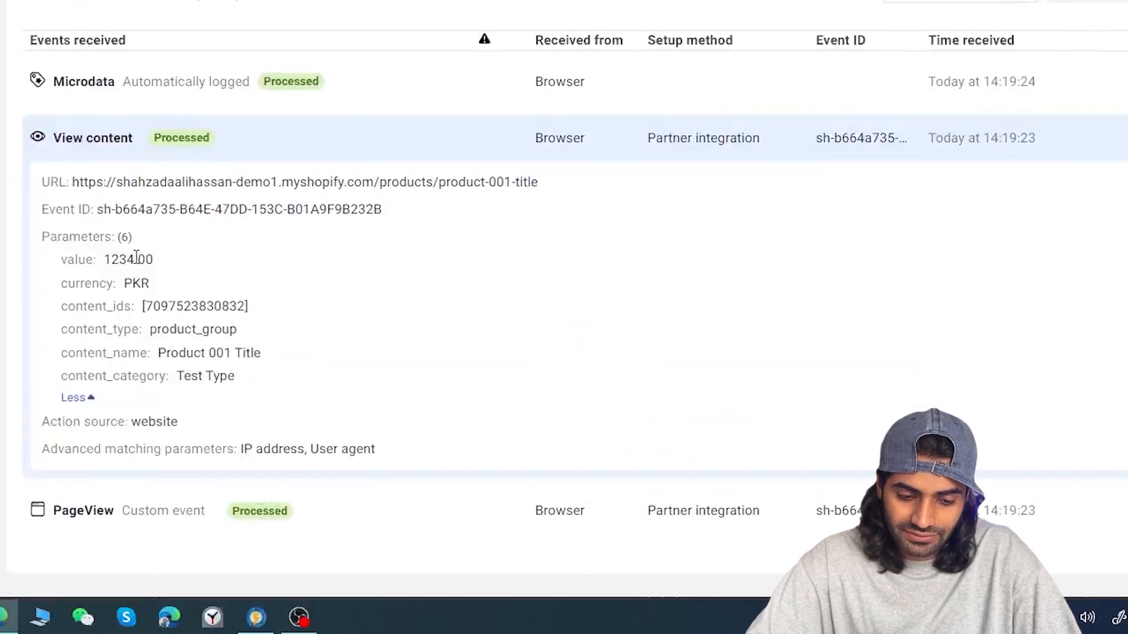
double_click(170, 306)
left_click(189, 342)
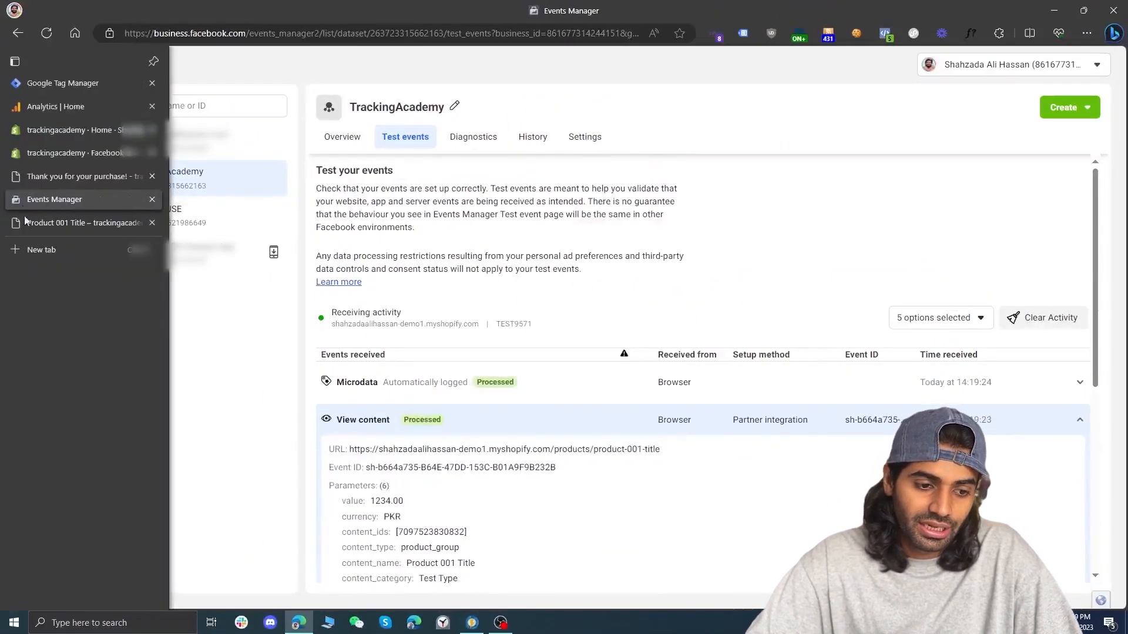
Add Product 001 Title to the cart in the storefront, then inspect the Add to cart test event's parameters and the test code.
left_click(88, 222)
left_click(788, 308)
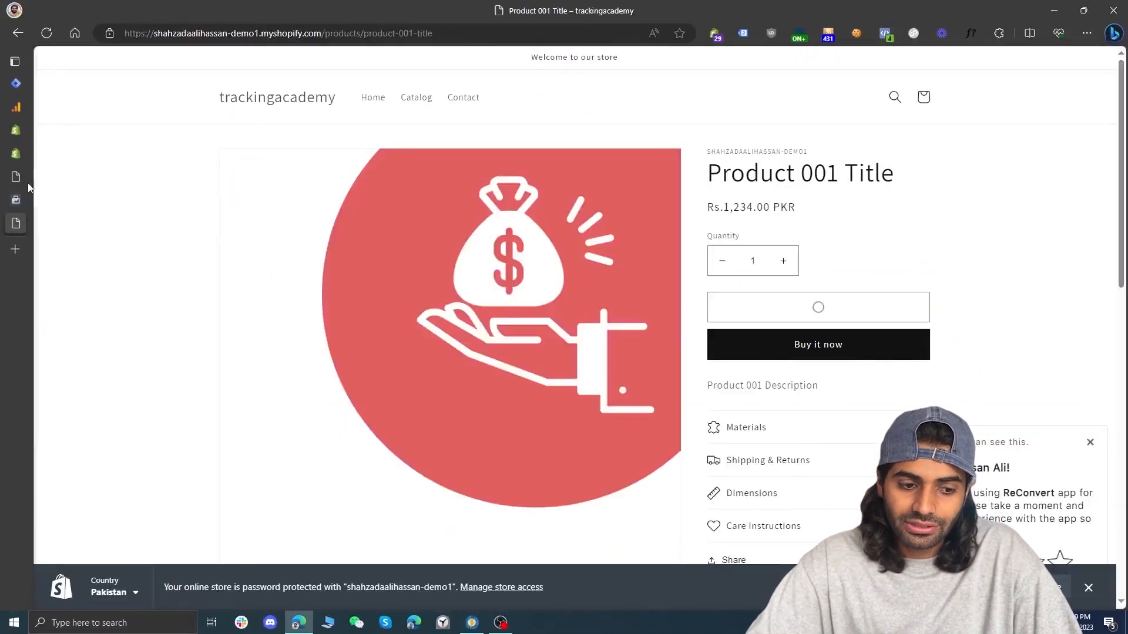
left_click(15, 200)
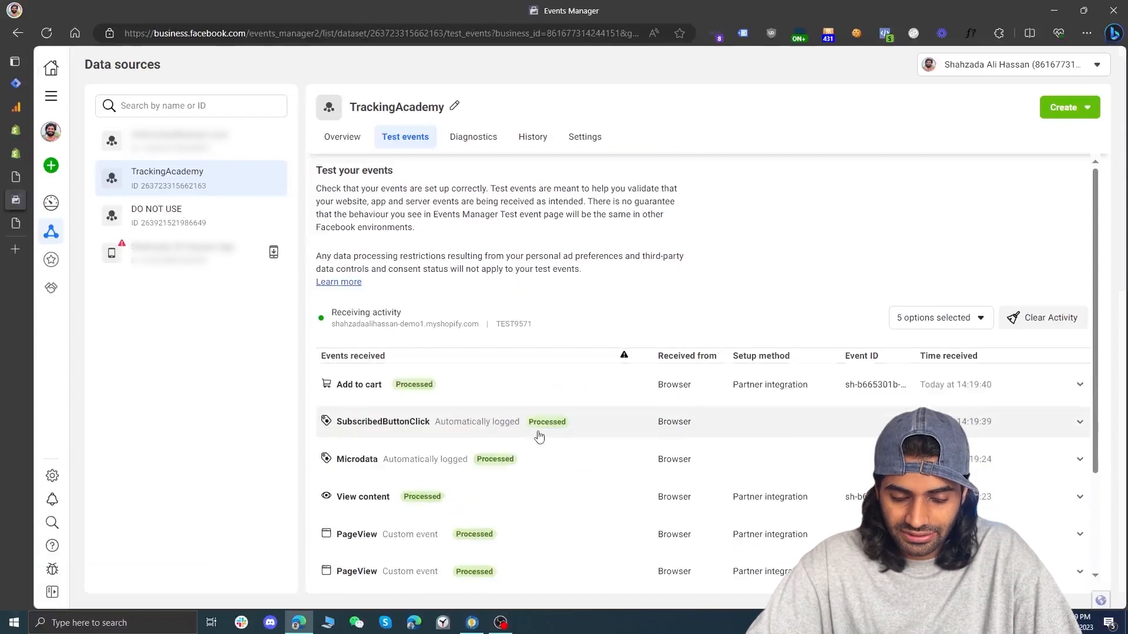
left_click(500, 389)
left_click(350, 511)
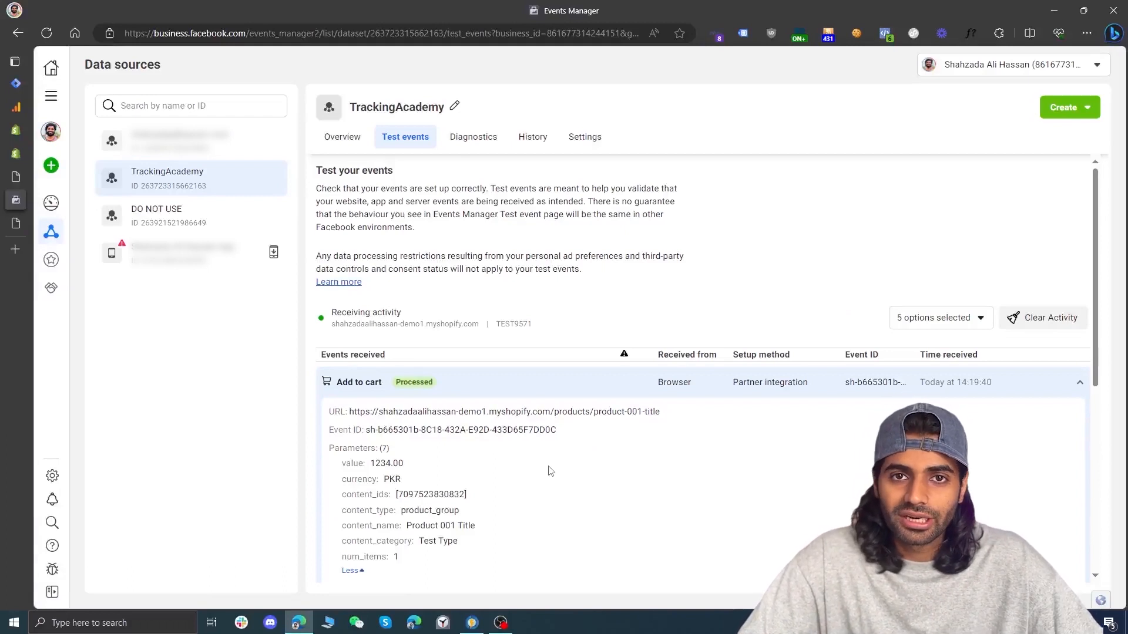
double_click(518, 325)
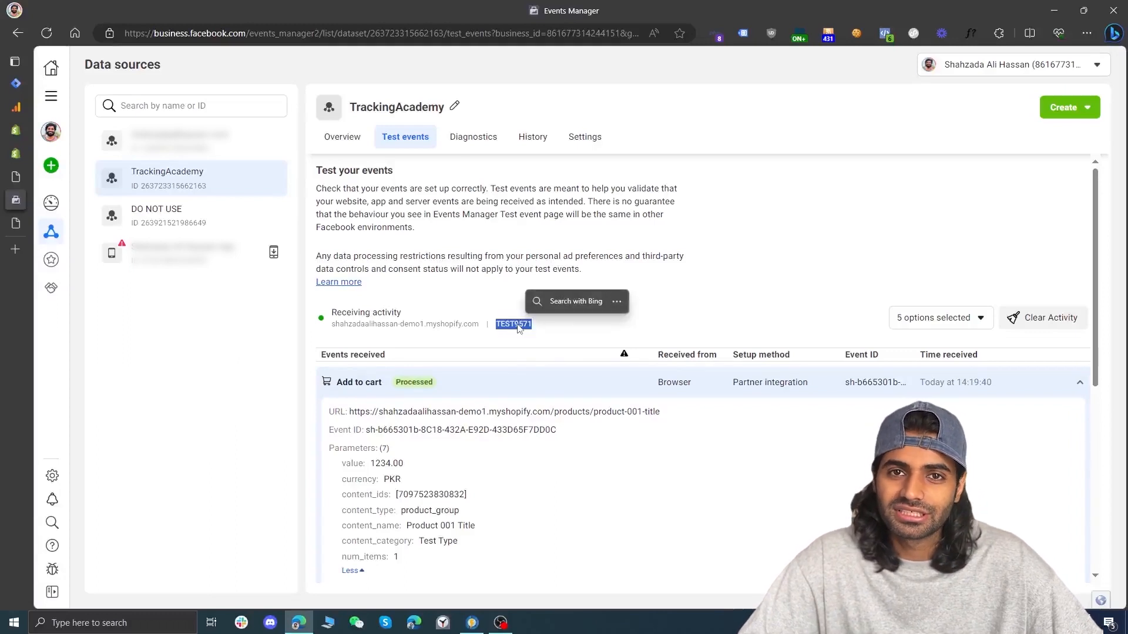
Open the TrackingAcademy dataset's overview, limit the event activity to Today and reload the page.
left_click(344, 134)
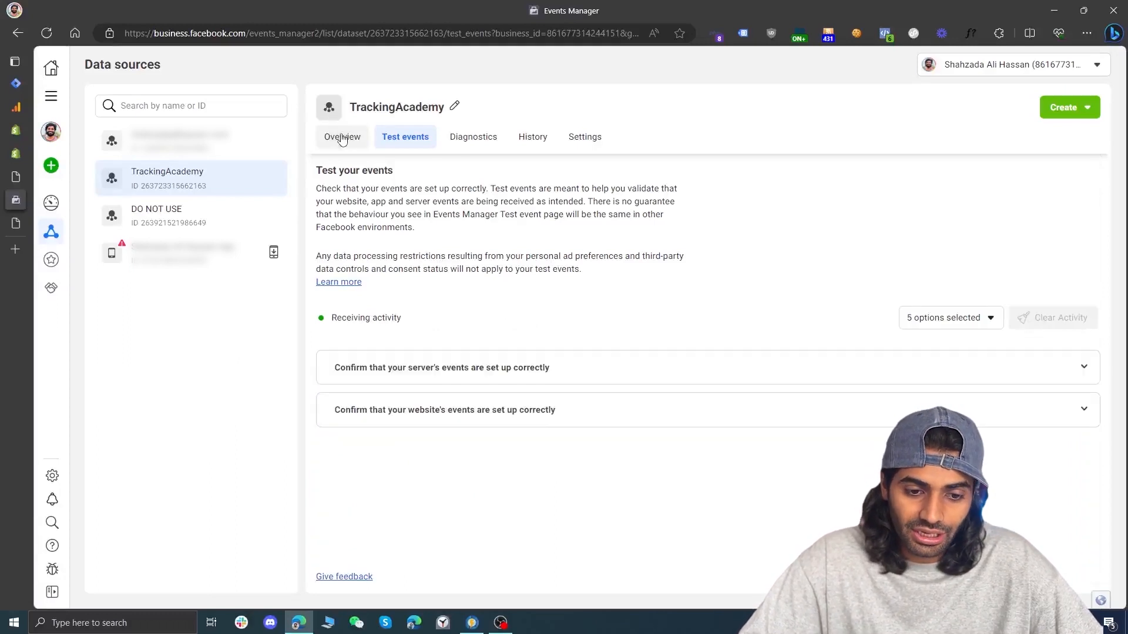
left_click(1012, 112)
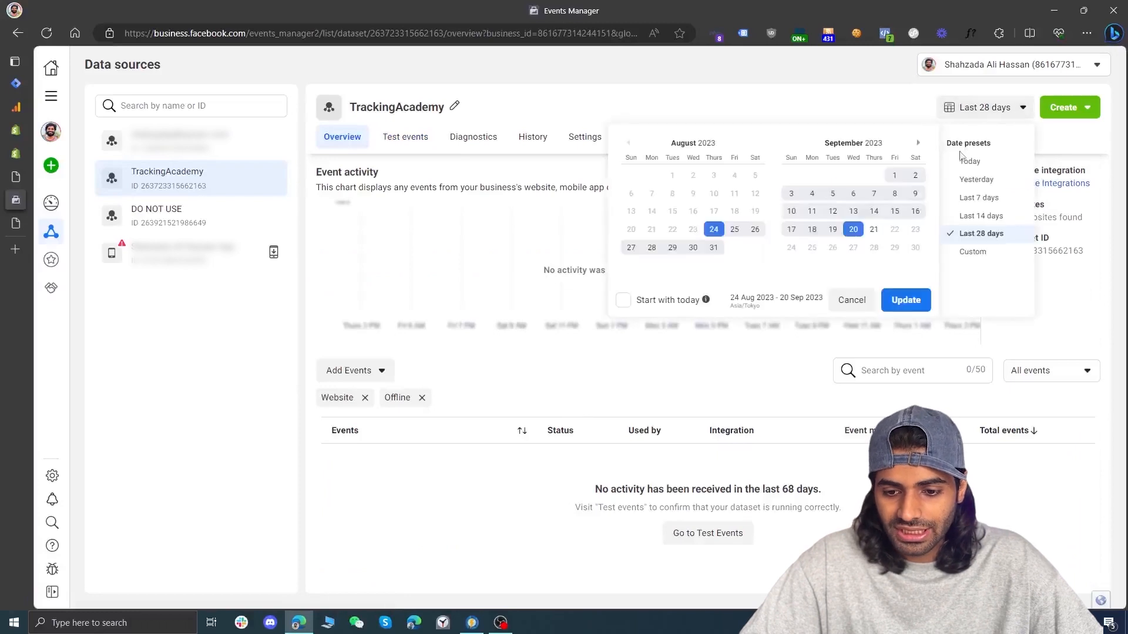
left_click(963, 161)
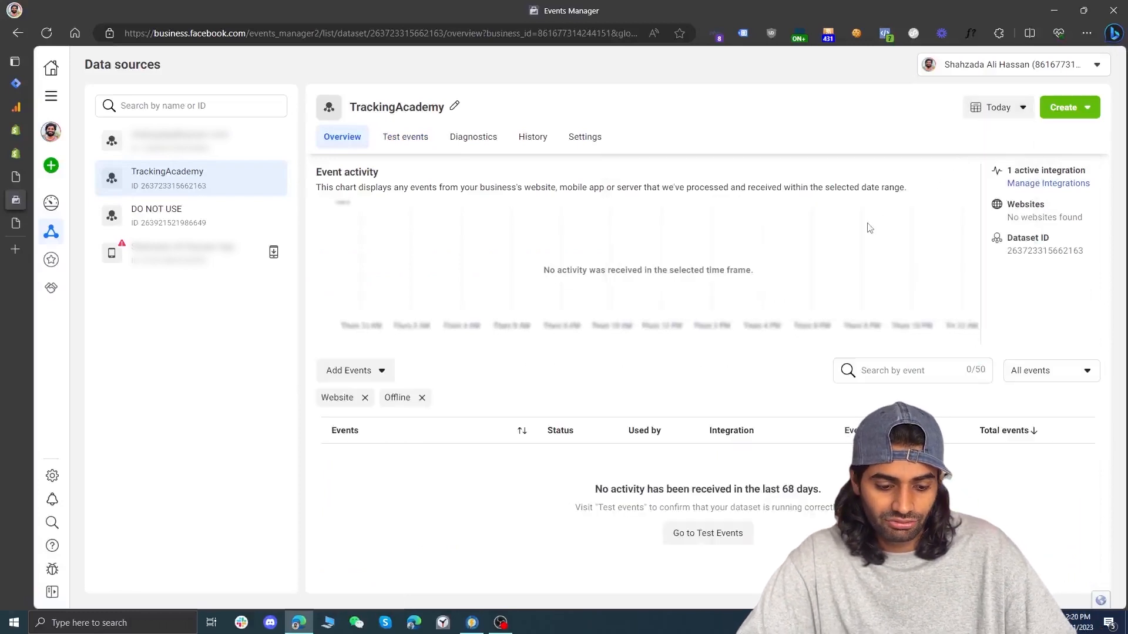
key("F5")
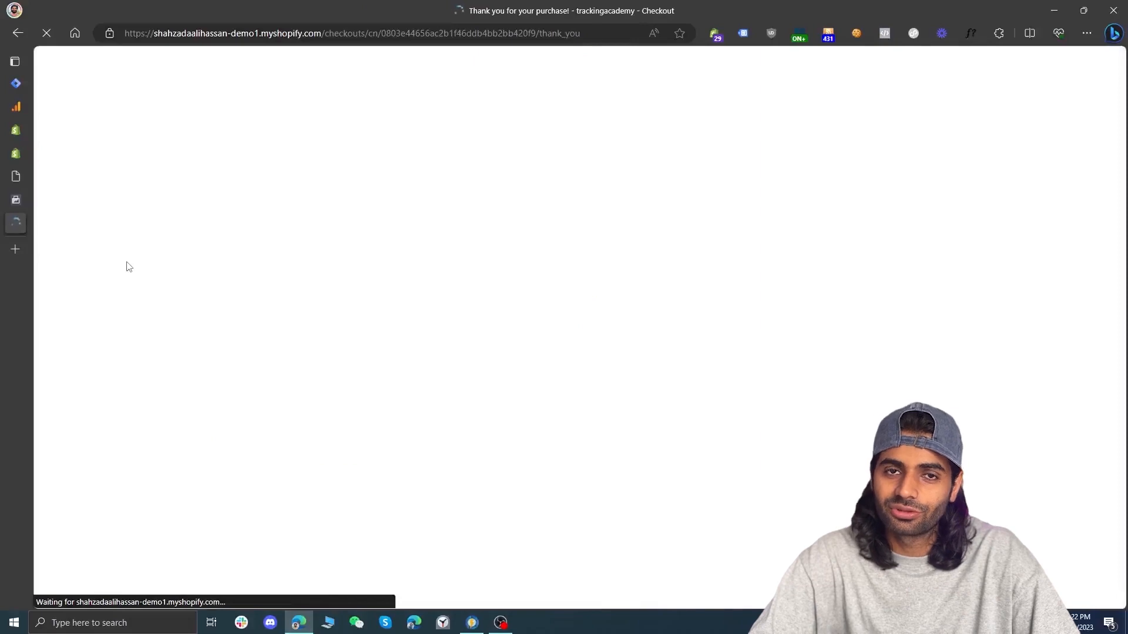
Return to the test events in Events Manager, expand the Purchase event and examine its full parameters and advanced matching parameters.
mouse_move(14, 206)
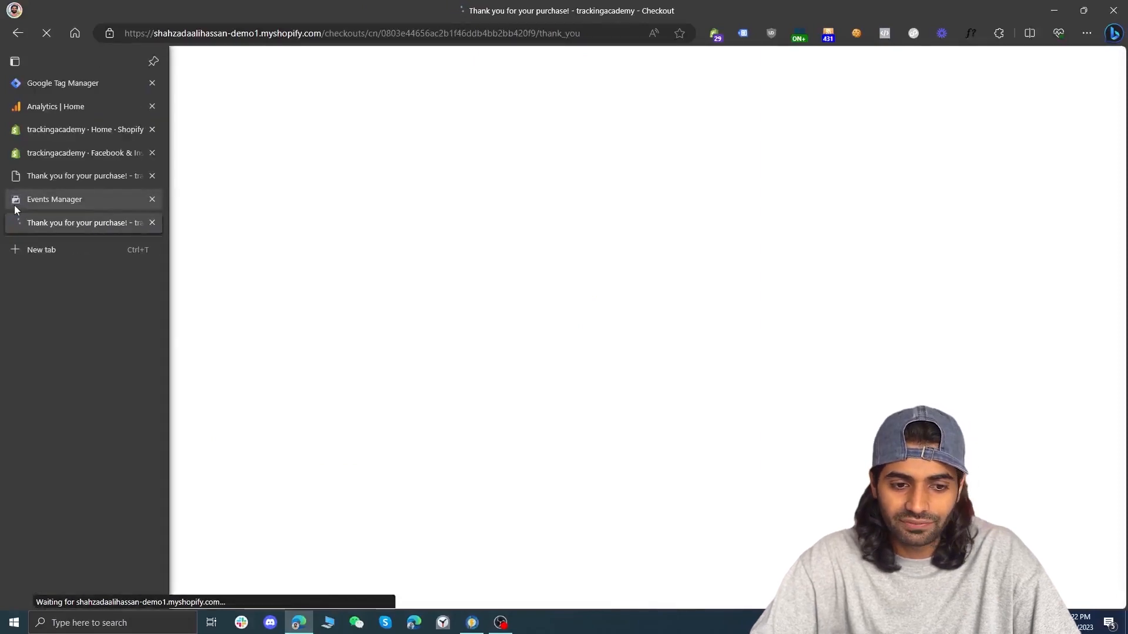
left_click(14, 206)
scroll(526, 415, "down", 2)
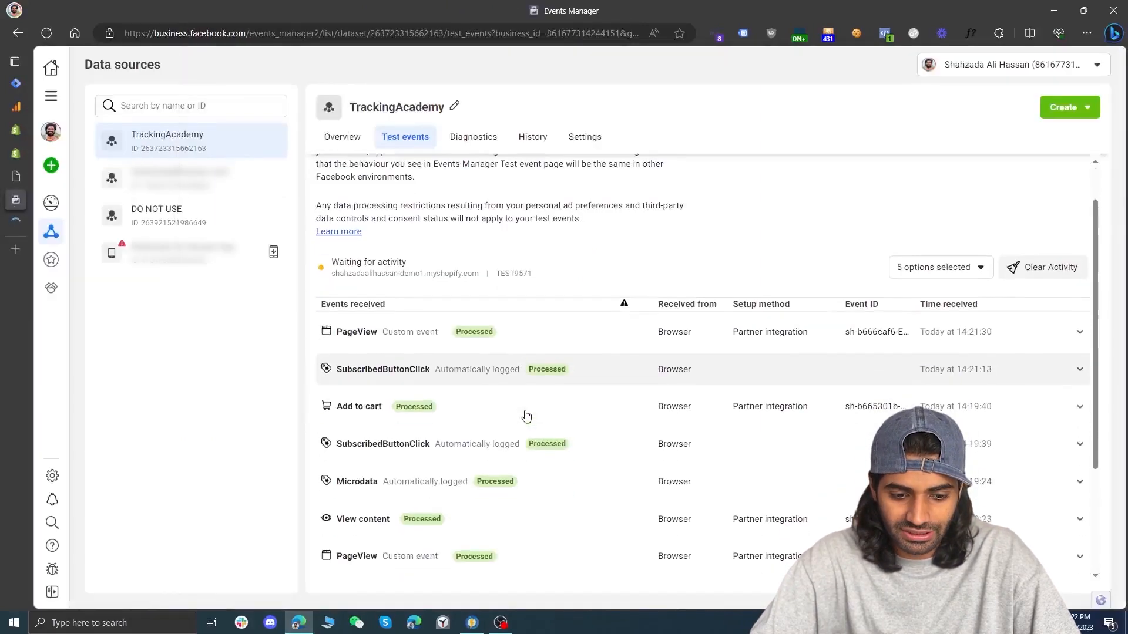
scroll(526, 415, "down", 1)
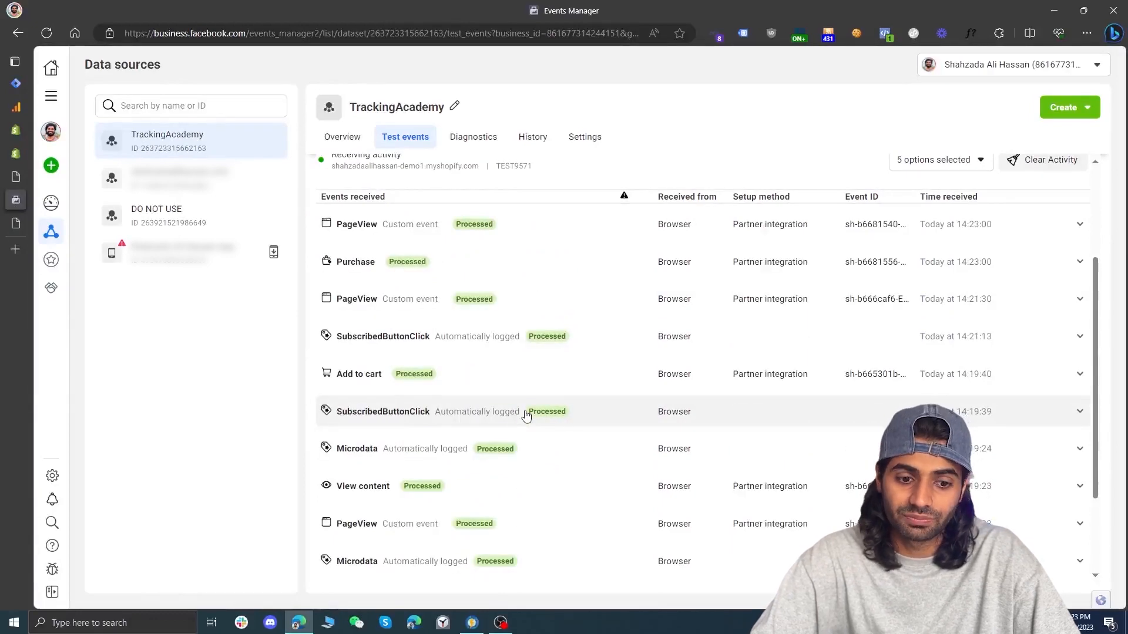
left_click(537, 279)
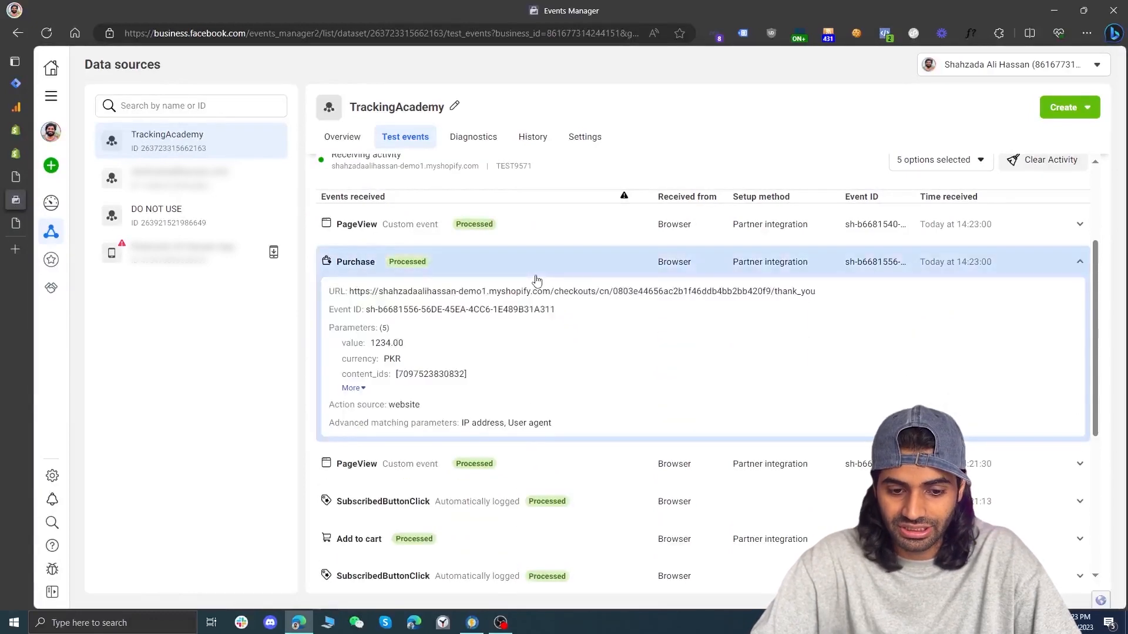
left_click(353, 388)
left_click_drag(342, 339, 405, 404)
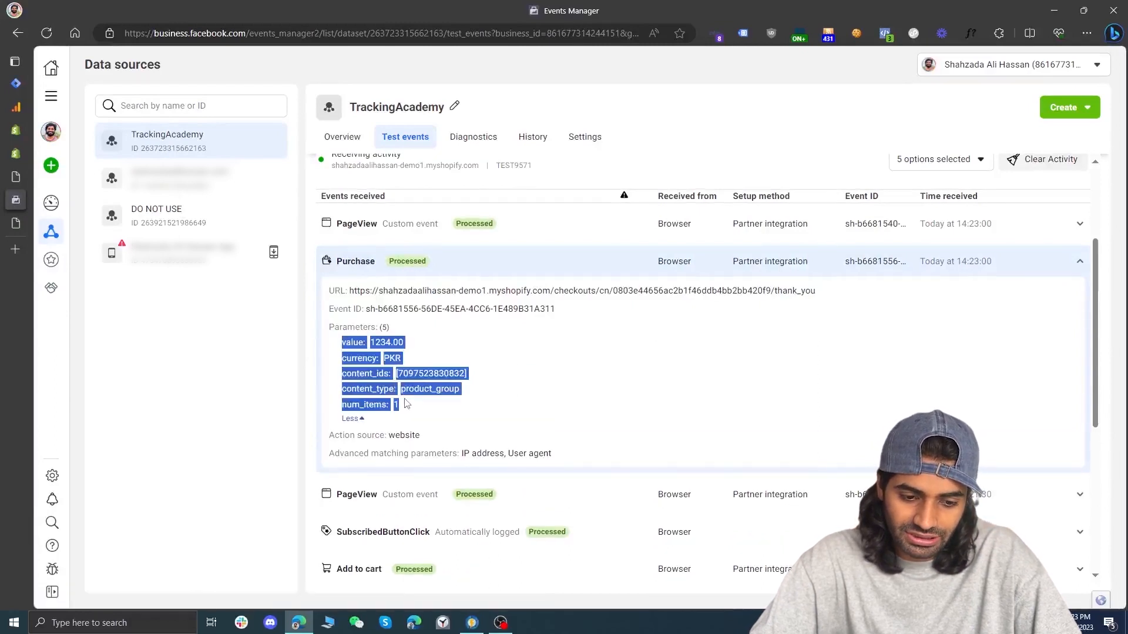
left_click(473, 414)
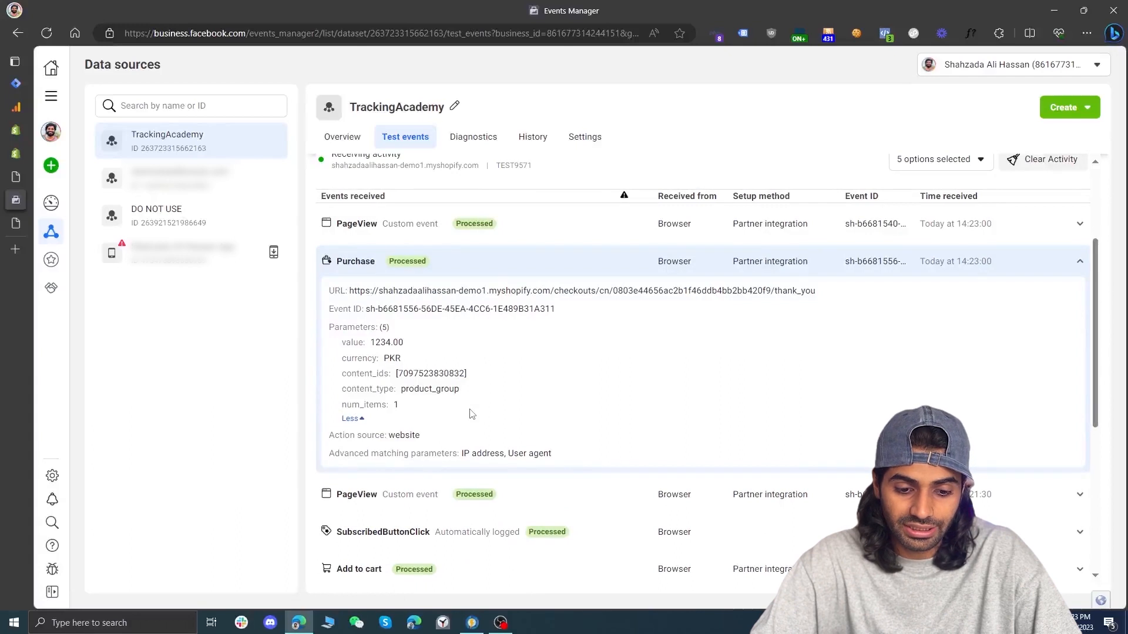
left_click_drag(557, 459, 332, 468)
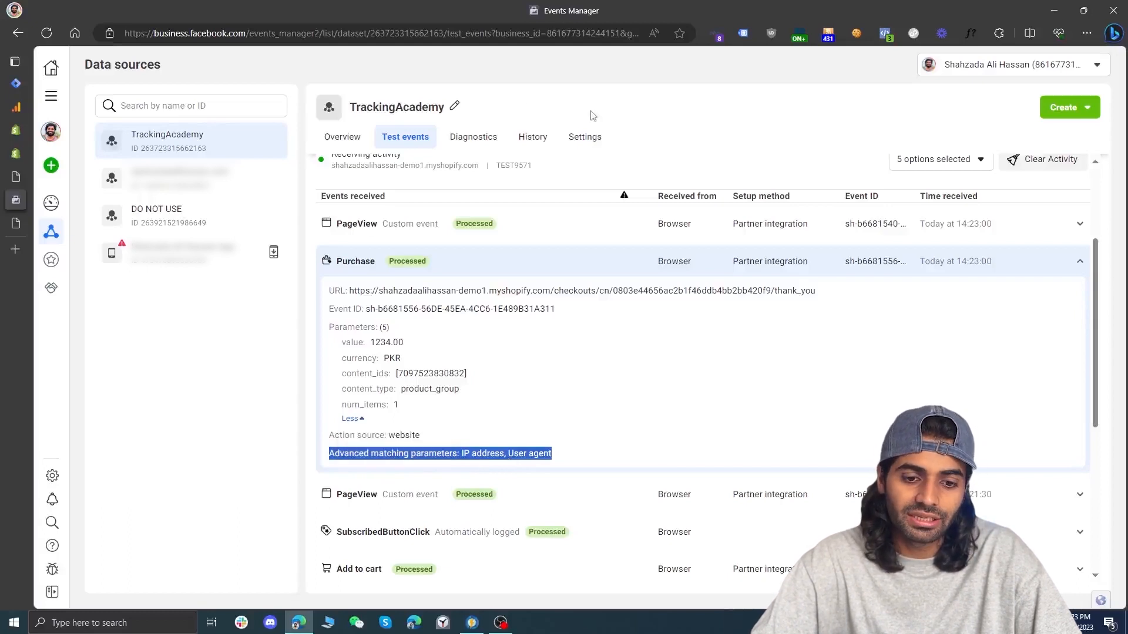
Generate an access token for the Conversions API direct integration in the TrackingAcademy dataset's settings.
left_click(586, 141)
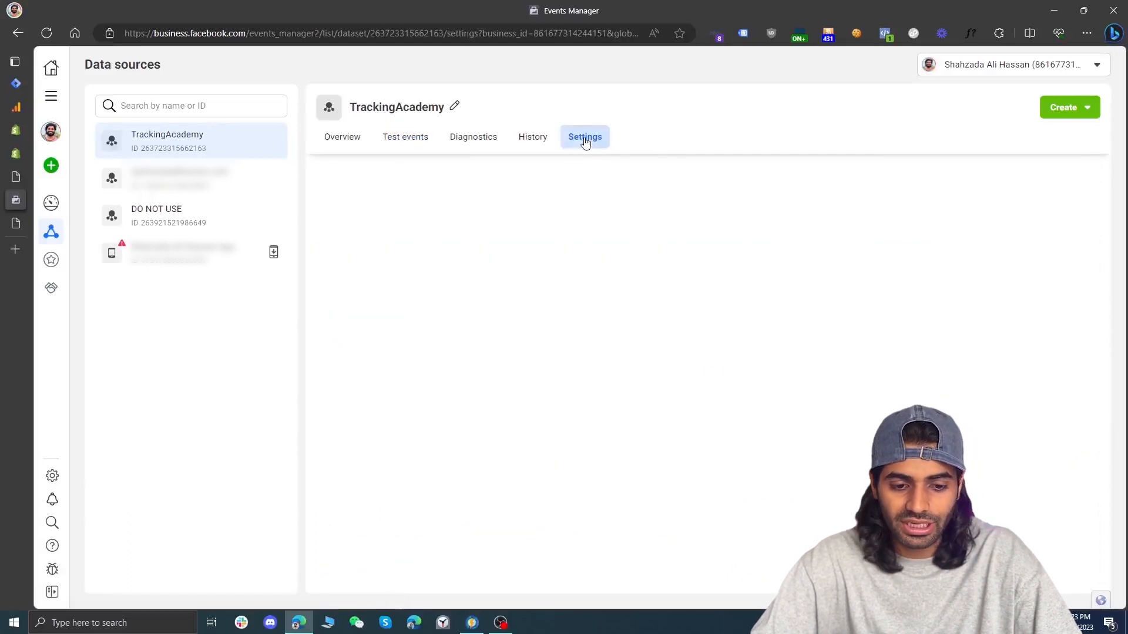
scroll(492, 352, "down", 14)
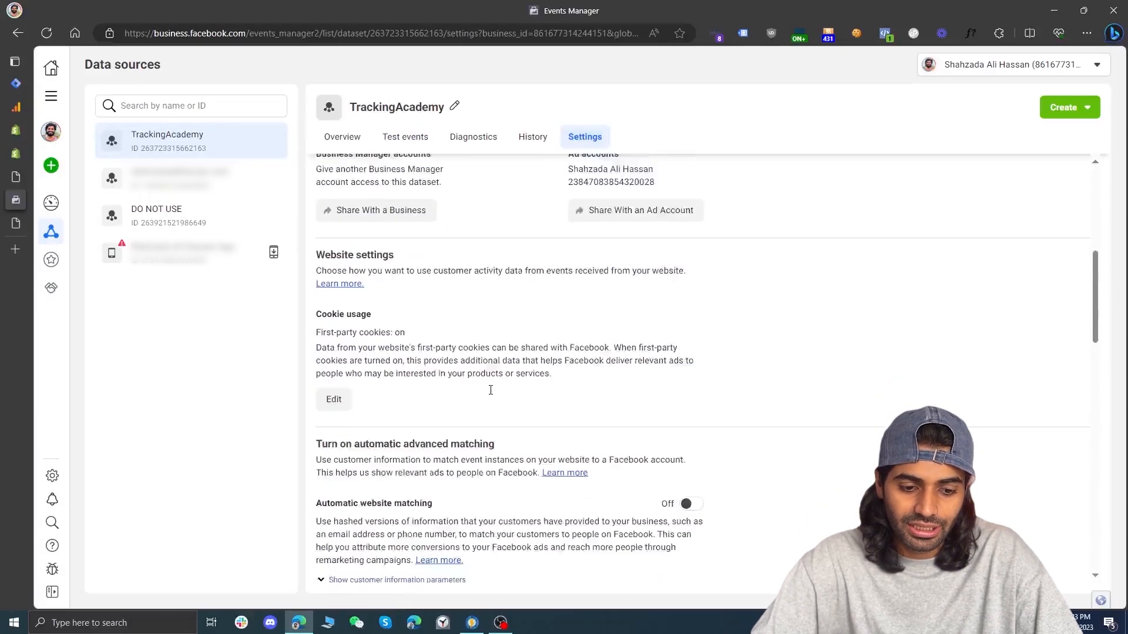
scroll(493, 394, "down", 1)
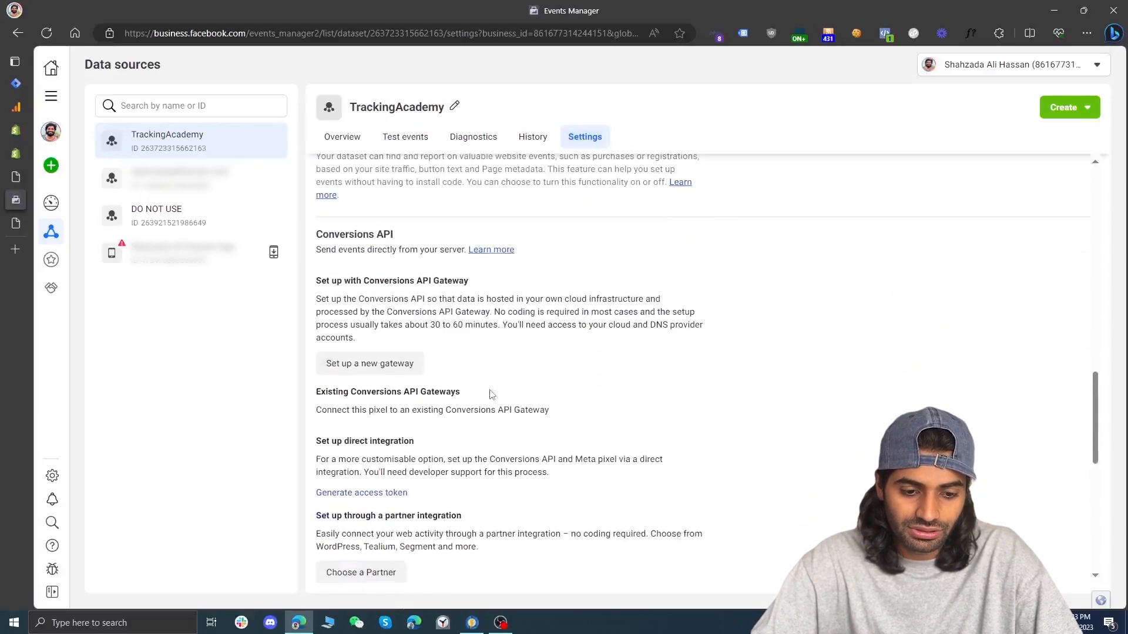
scroll(419, 459, "down", 1)
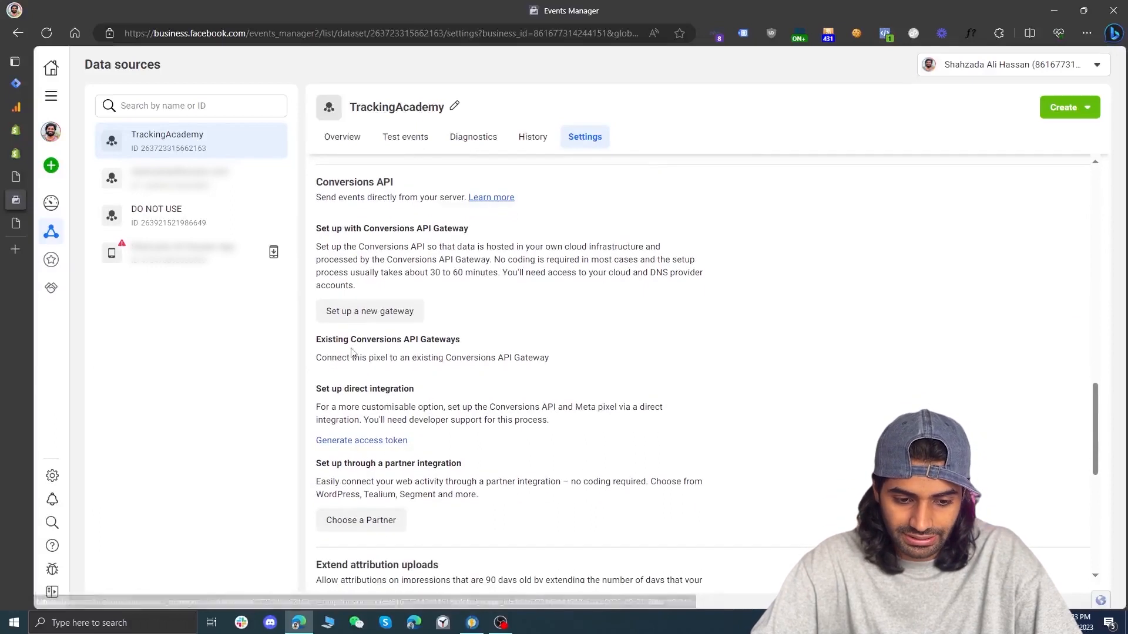
scroll(396, 345, "down", 1)
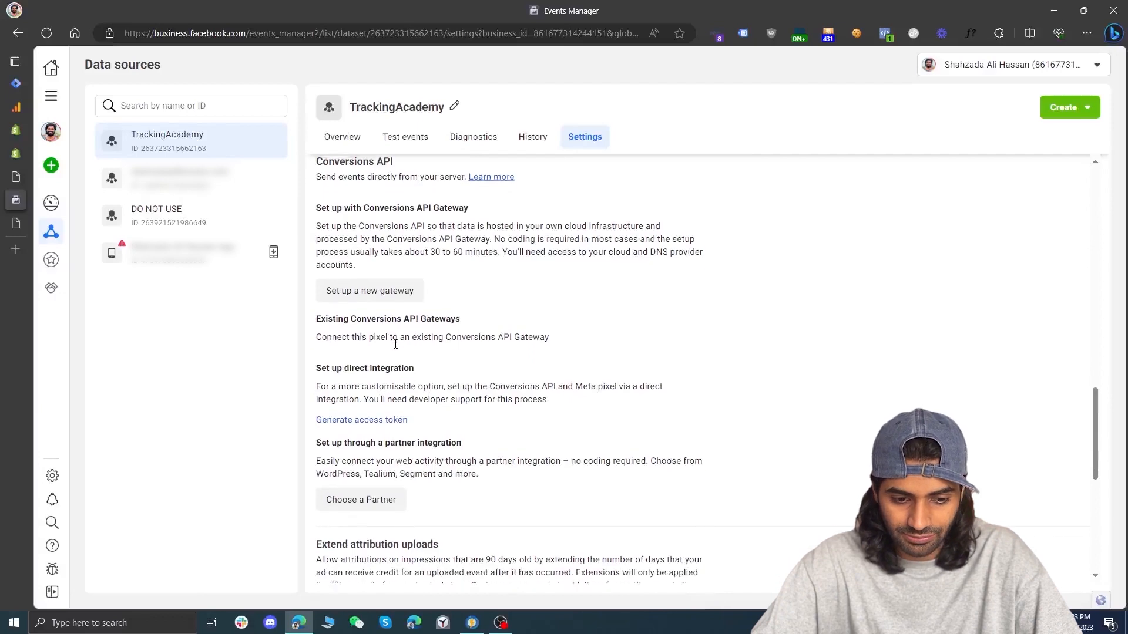
scroll(395, 345, "up", 1)
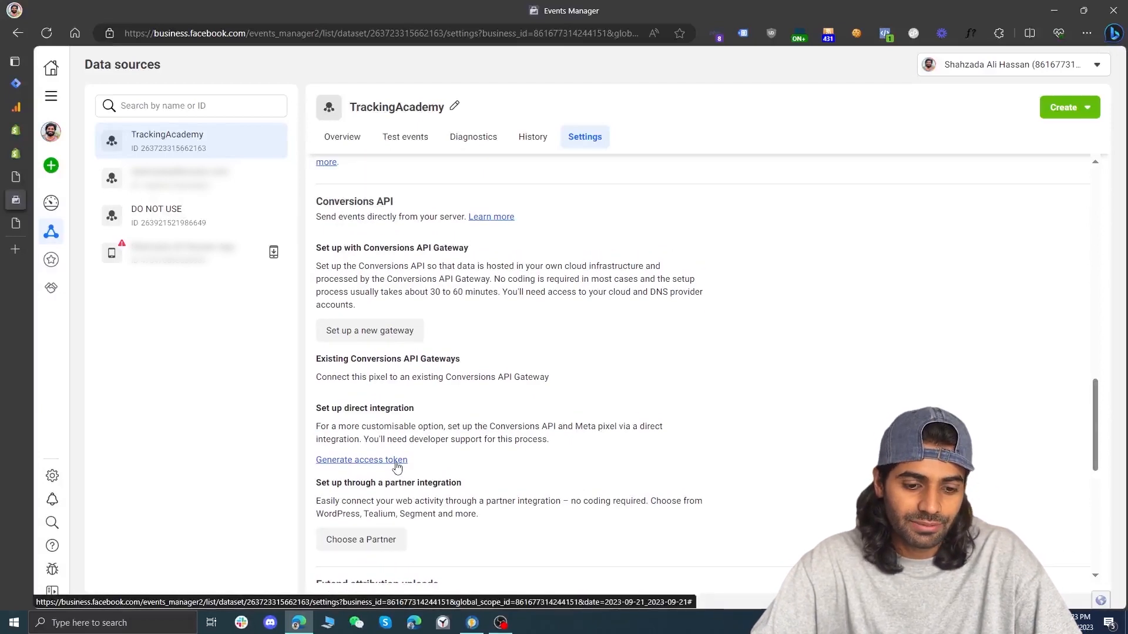
left_click(396, 461)
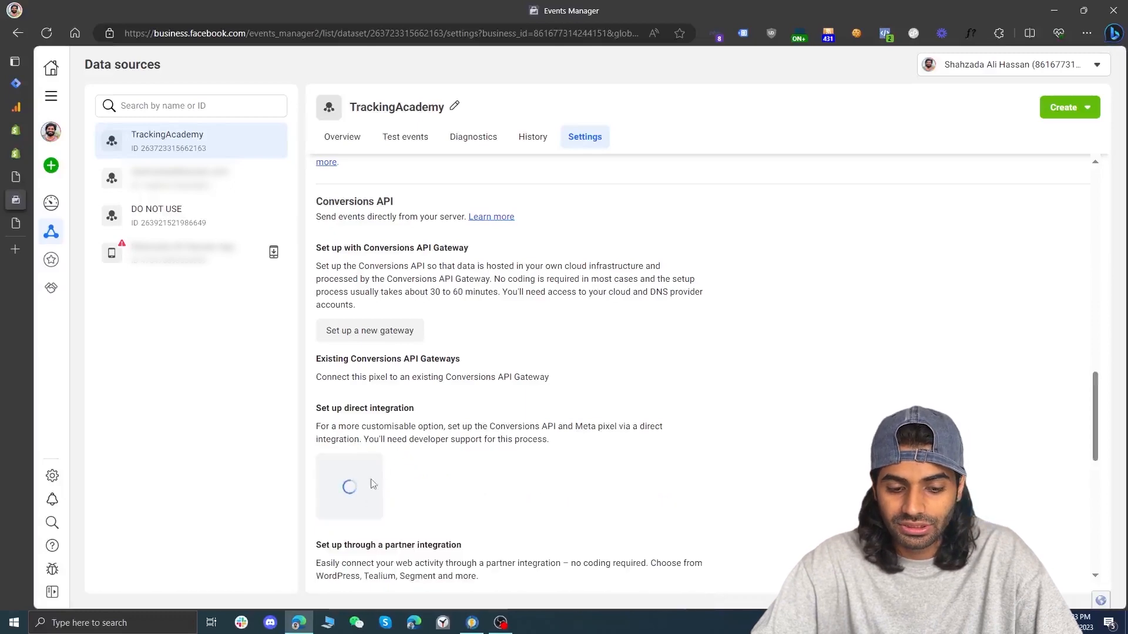